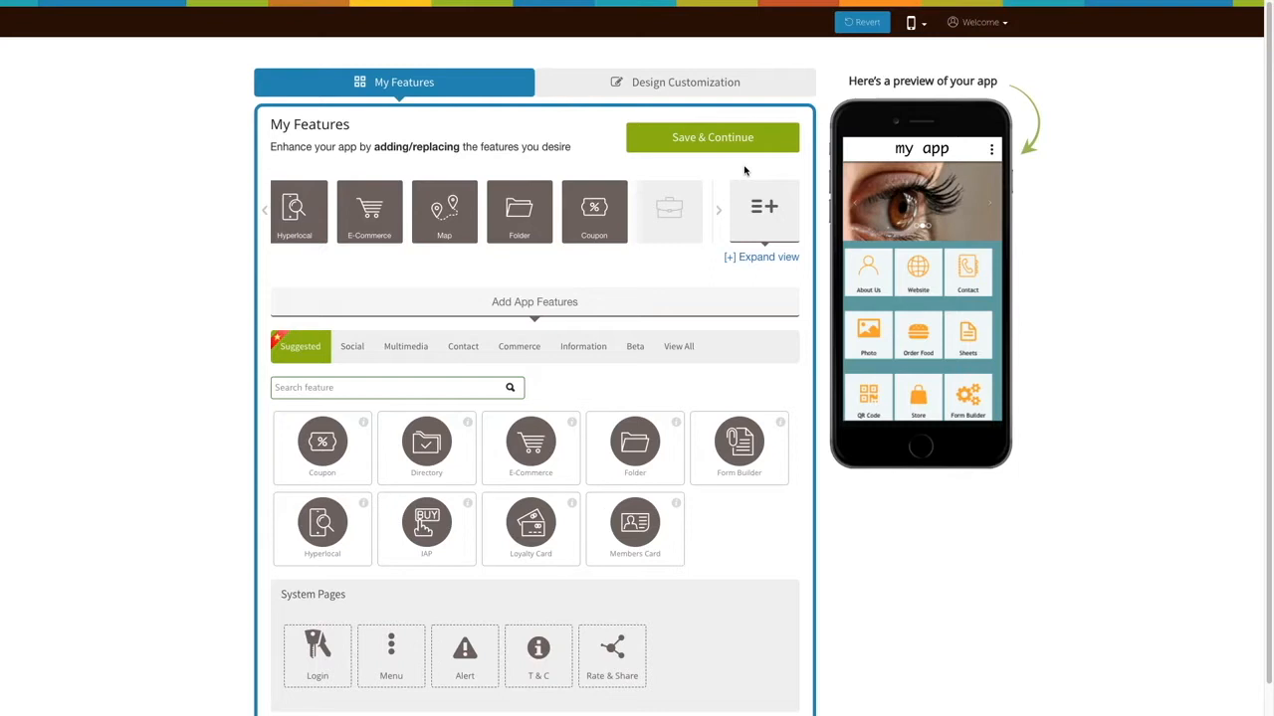
Search all features for 'Data' and add the DB feature page to the app
scroll(758, 224, "down", 1)
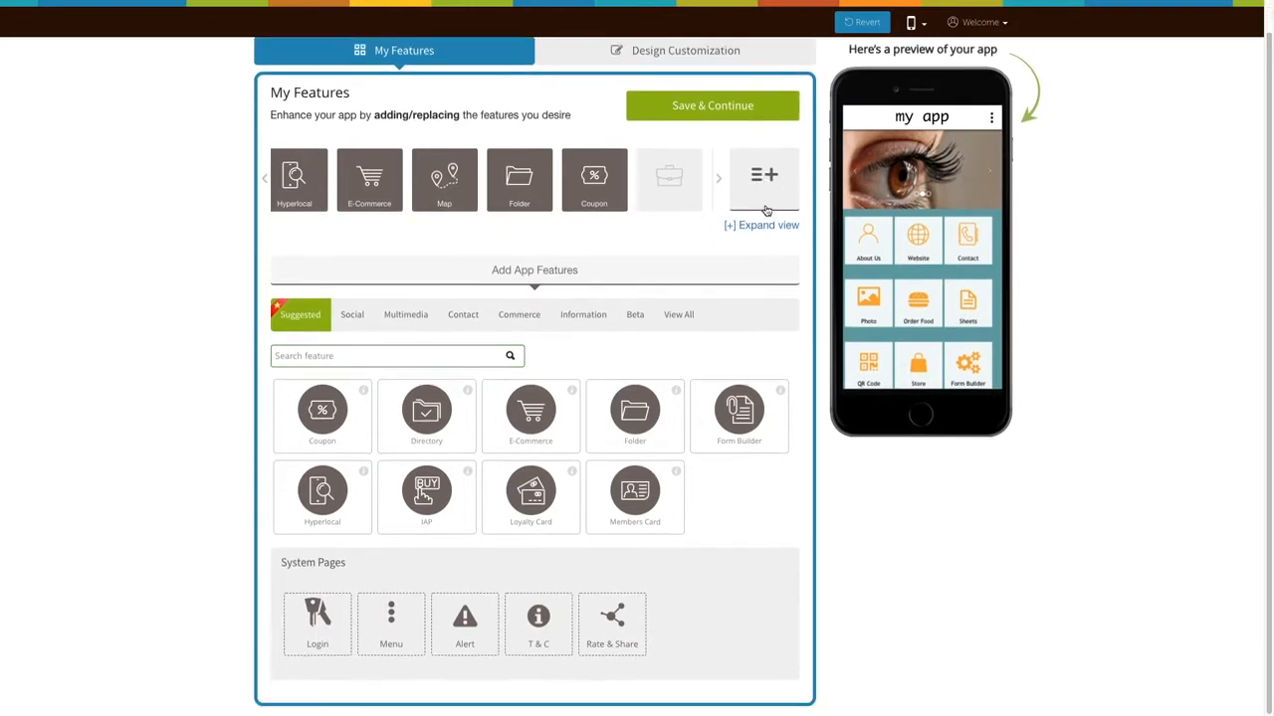
left_click(680, 315)
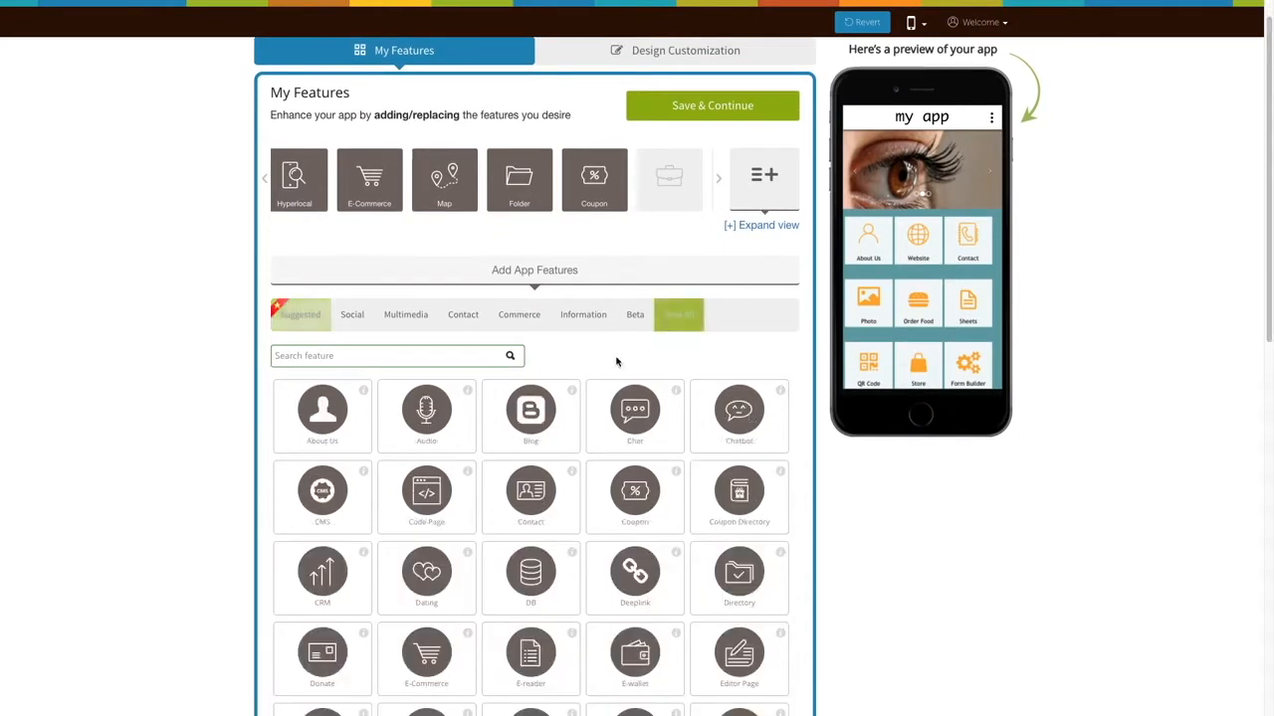
left_click(388, 355)
type("Data")
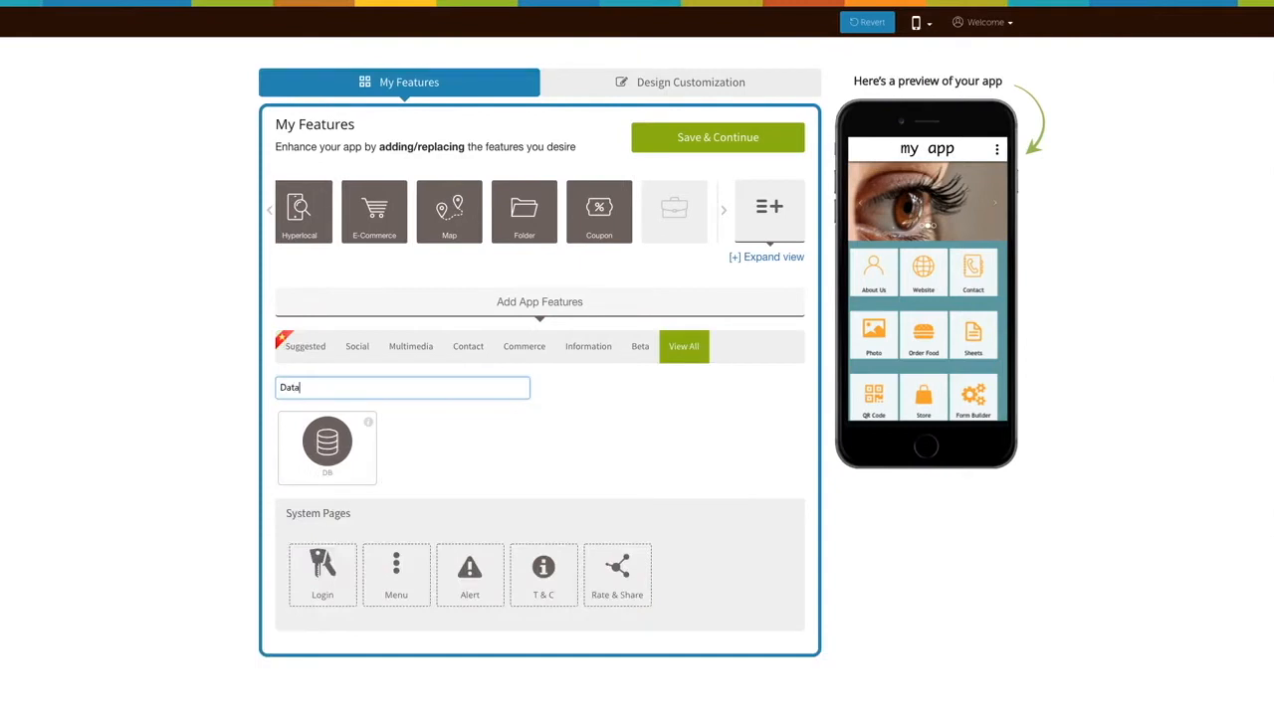
left_click(329, 445)
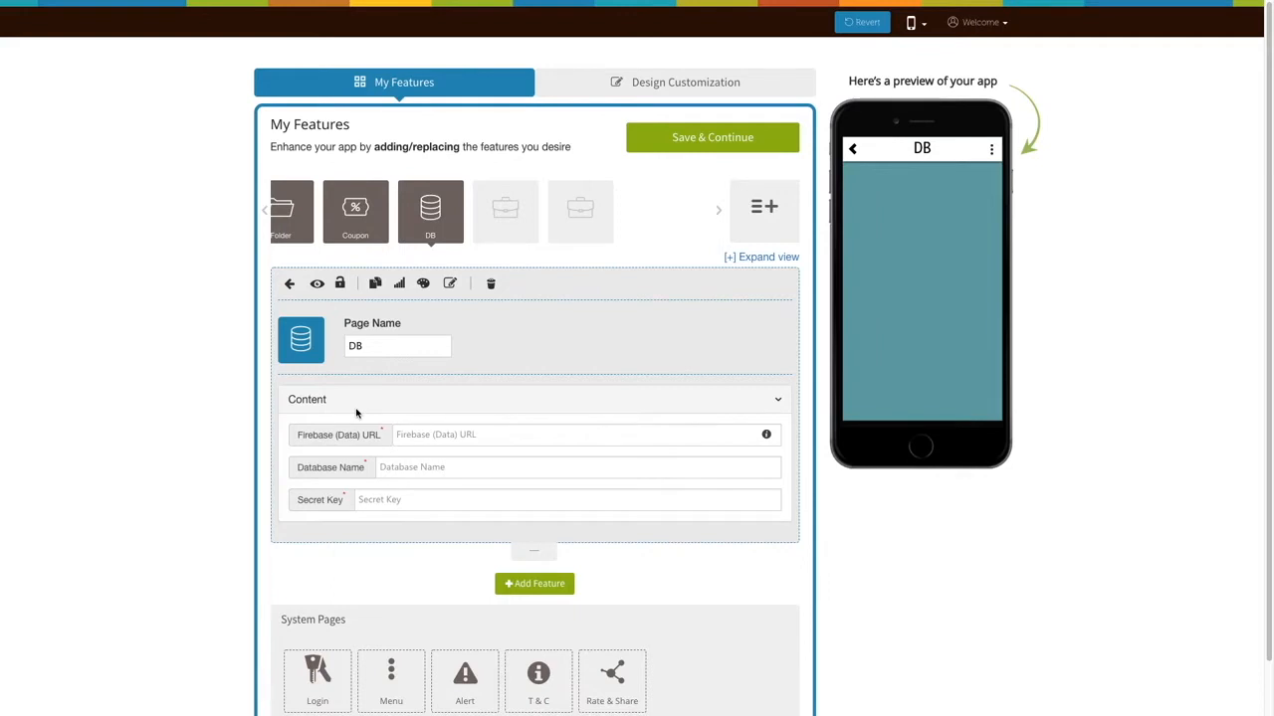
Select the DB page's name field, then bring up the Select Icon dialog for its icon
left_click(386, 343)
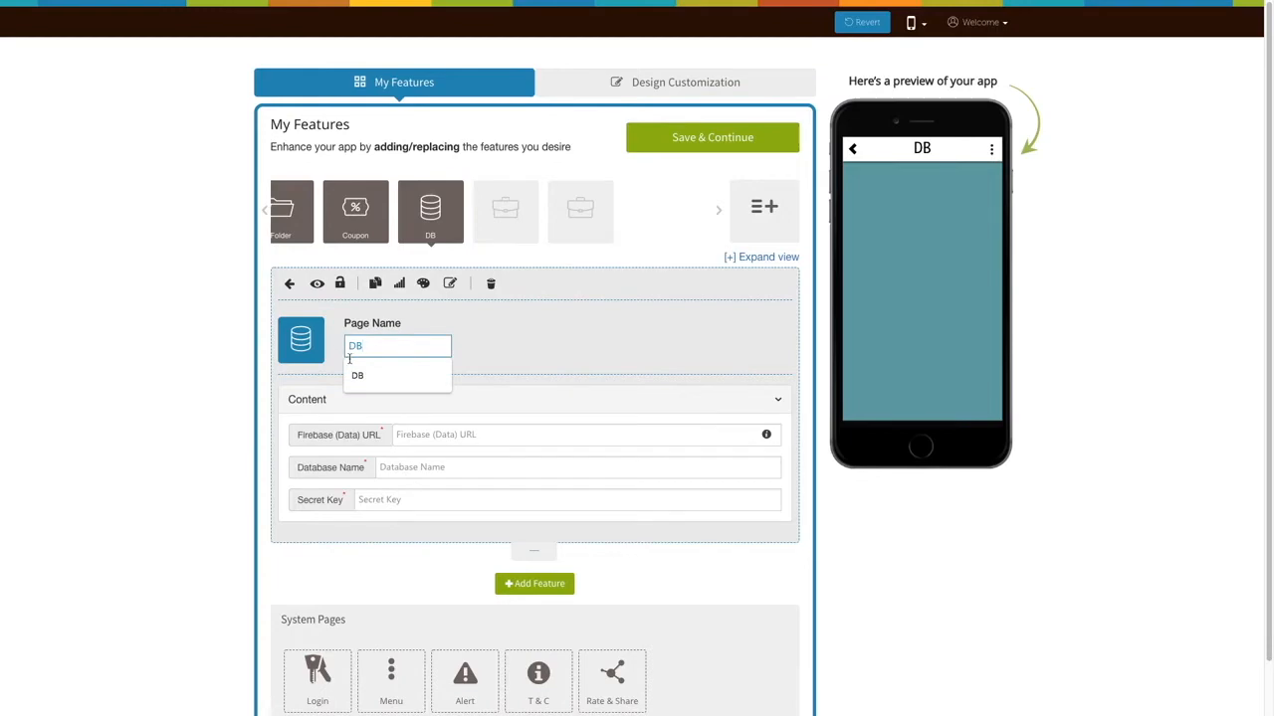
left_click(304, 347)
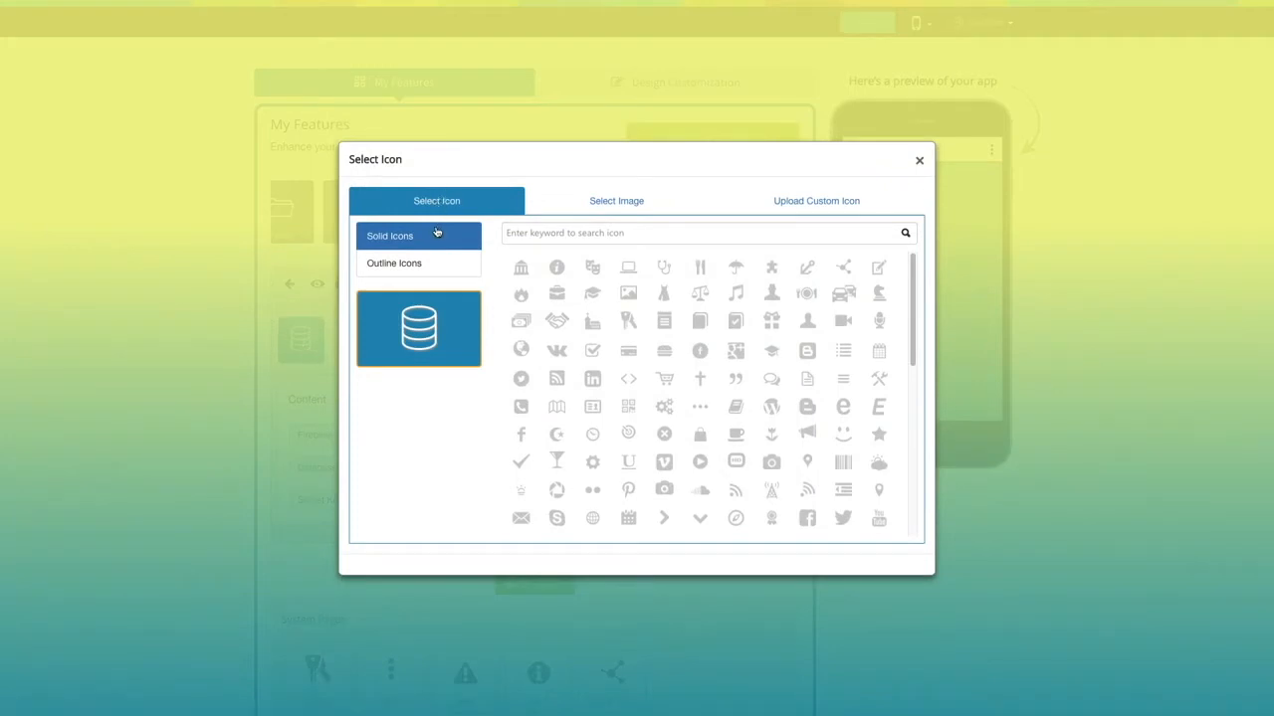
Browse Outline Icons, Select Image and Upload Custom Icon, then close keeping the database icon
left_click(434, 265)
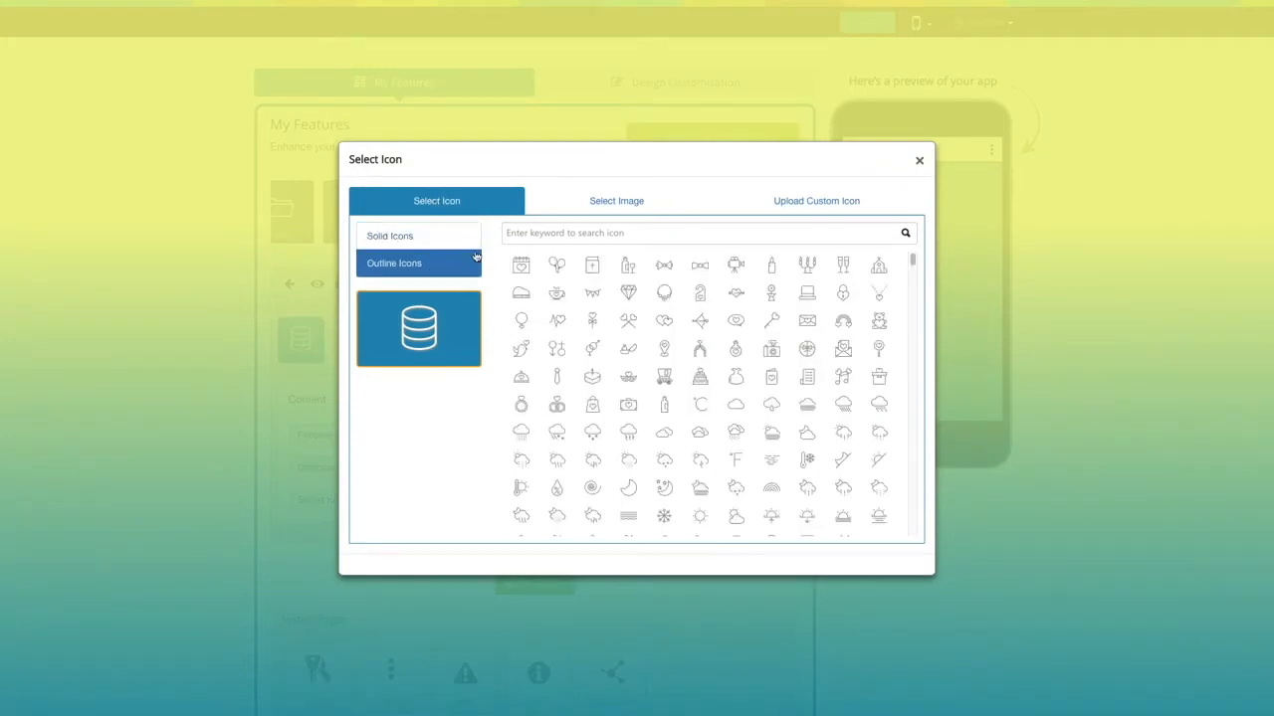
left_click(621, 201)
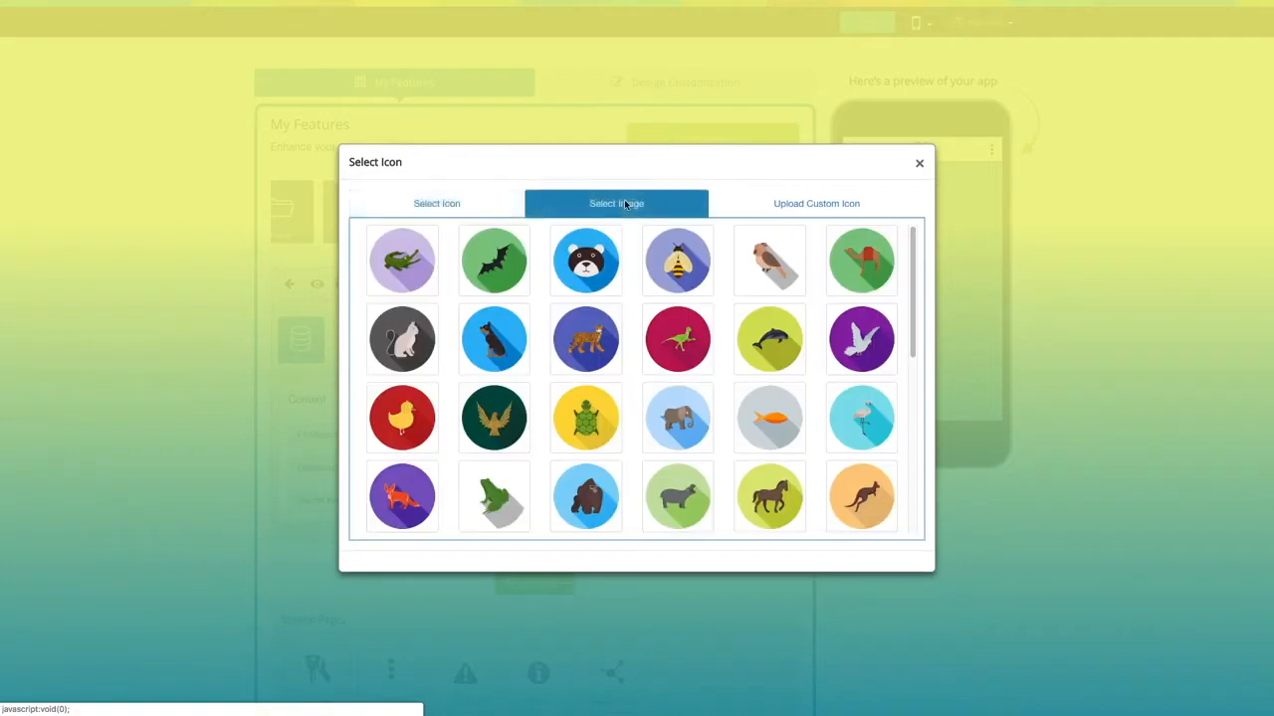
left_click(811, 211)
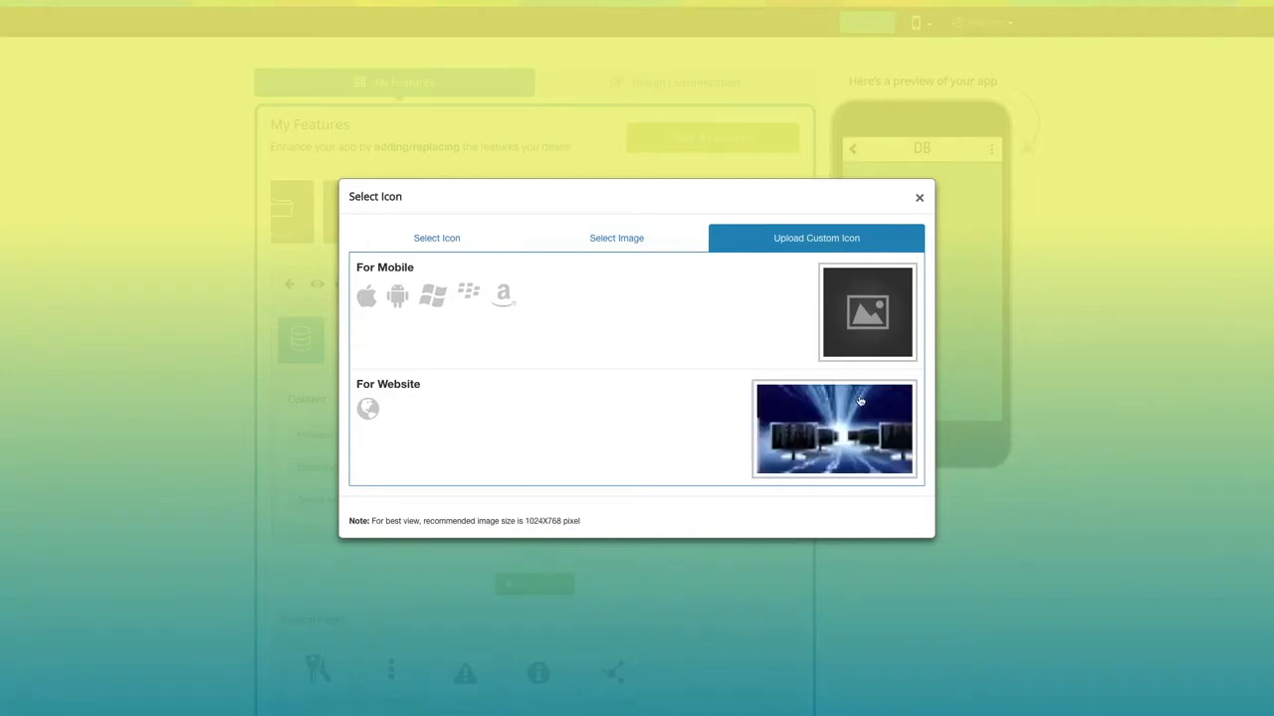
left_click(919, 197)
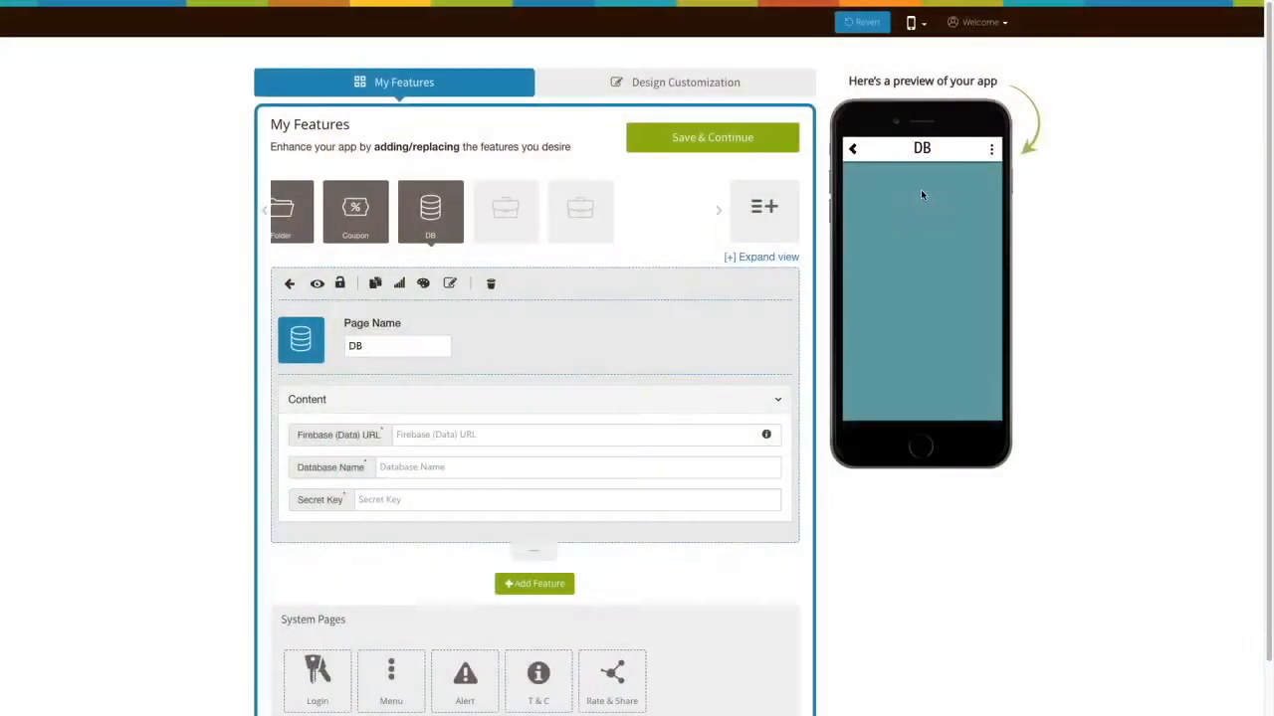
Review the tutorial explaining how to get the Firebase URL and secret key
scroll(607, 360, "down", 2)
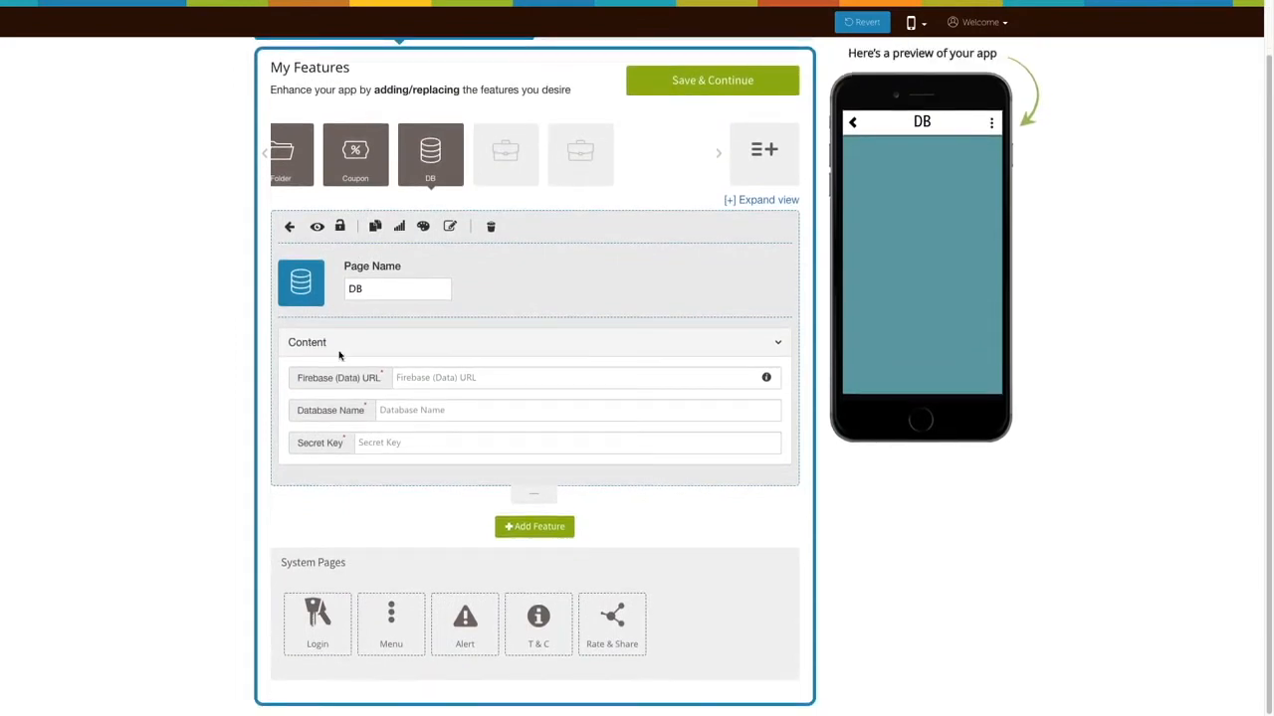
scroll(412, 437, "up", 2)
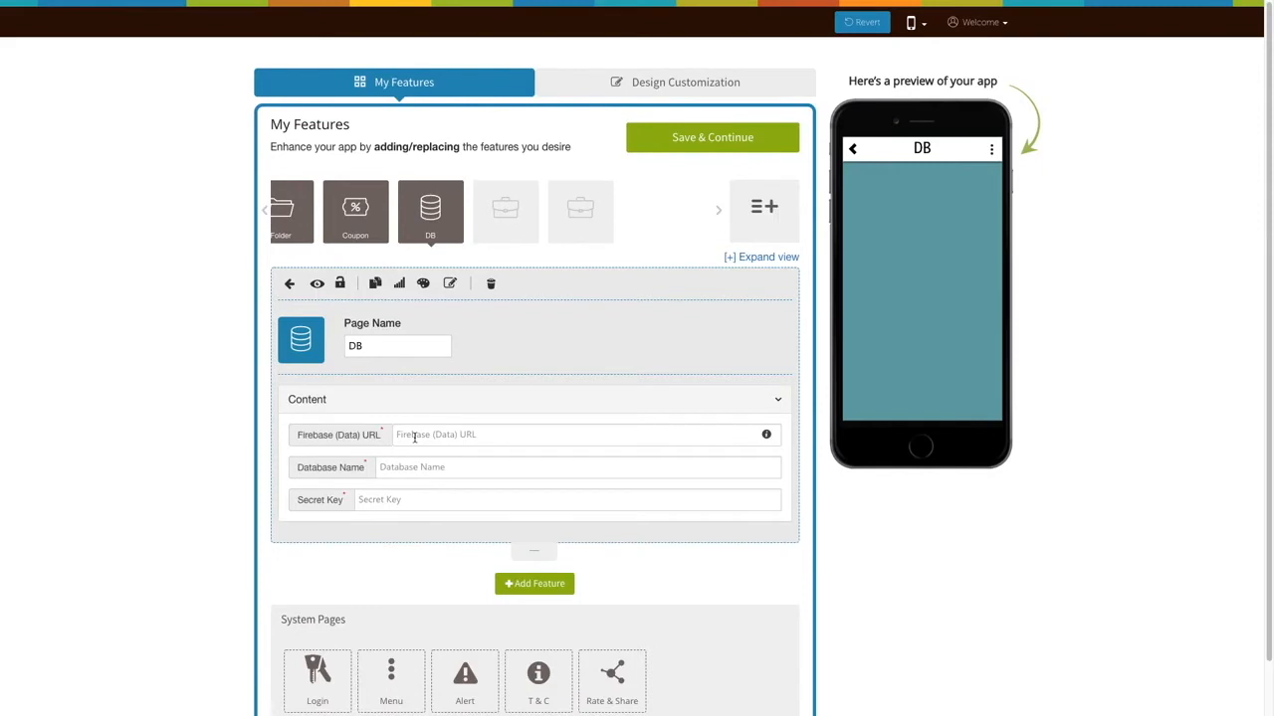
left_click(766, 435)
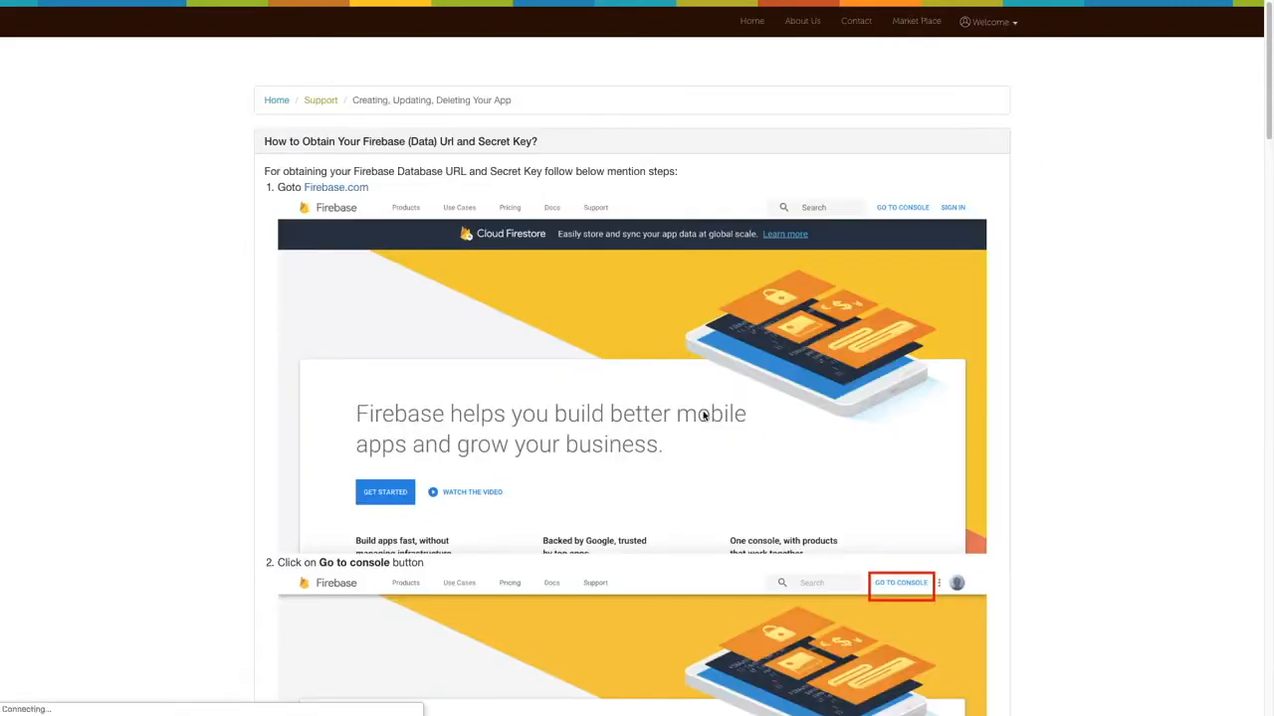
scroll(702, 415, "down", 5)
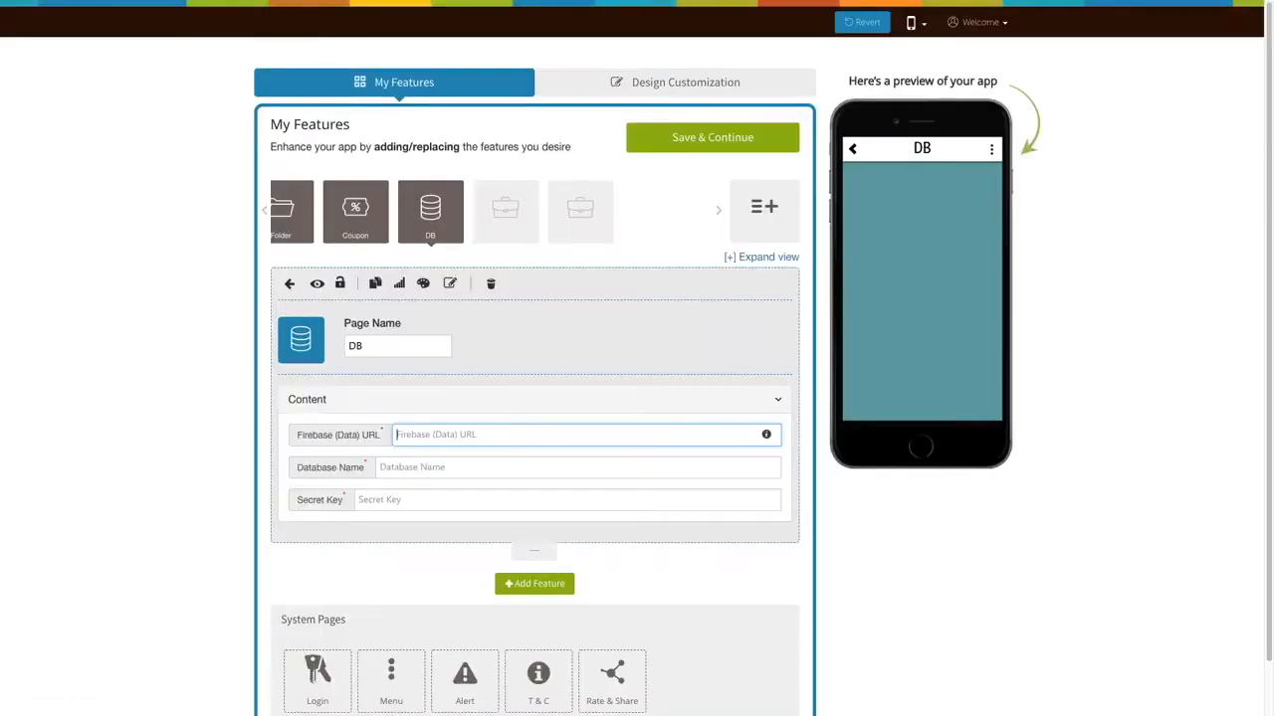
type("https://testing-d34a0.firebaseio.com/")
left_click(402, 467)
type("testing-d34a0")
left_click(392, 500)
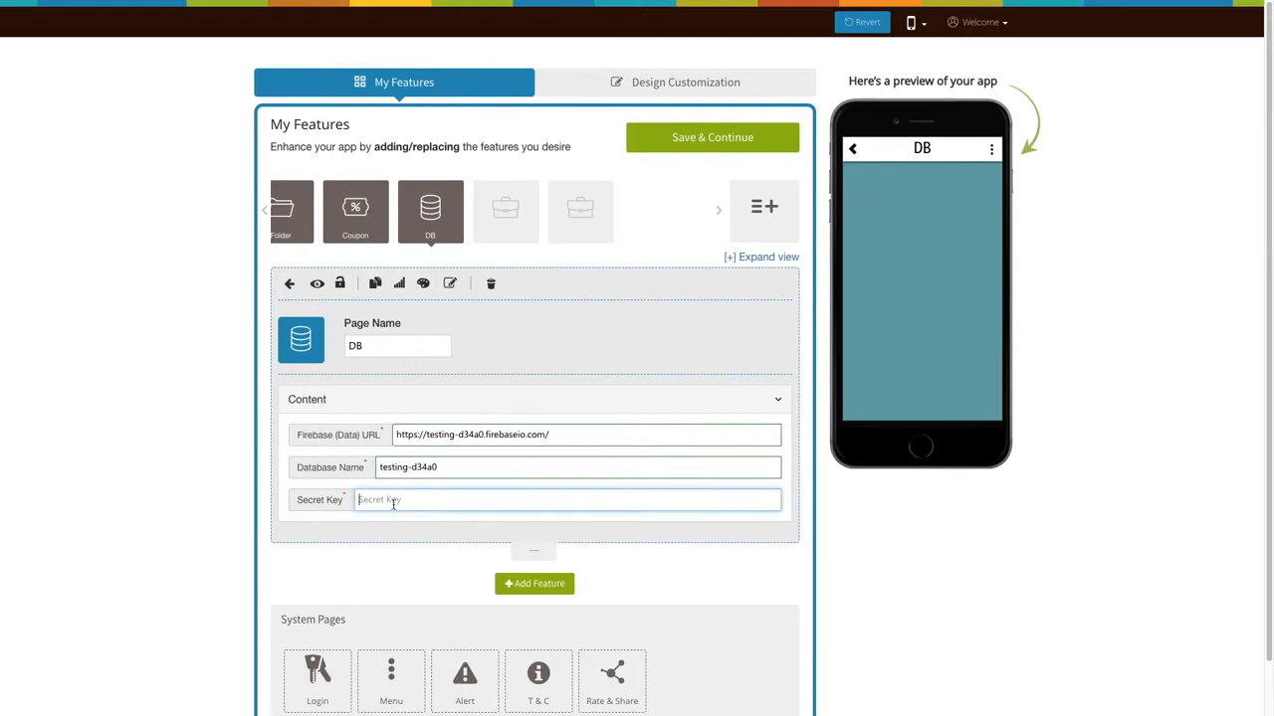
Paste the Firebase secret key and open the record manager listing two sample records
key("ctrl+v")
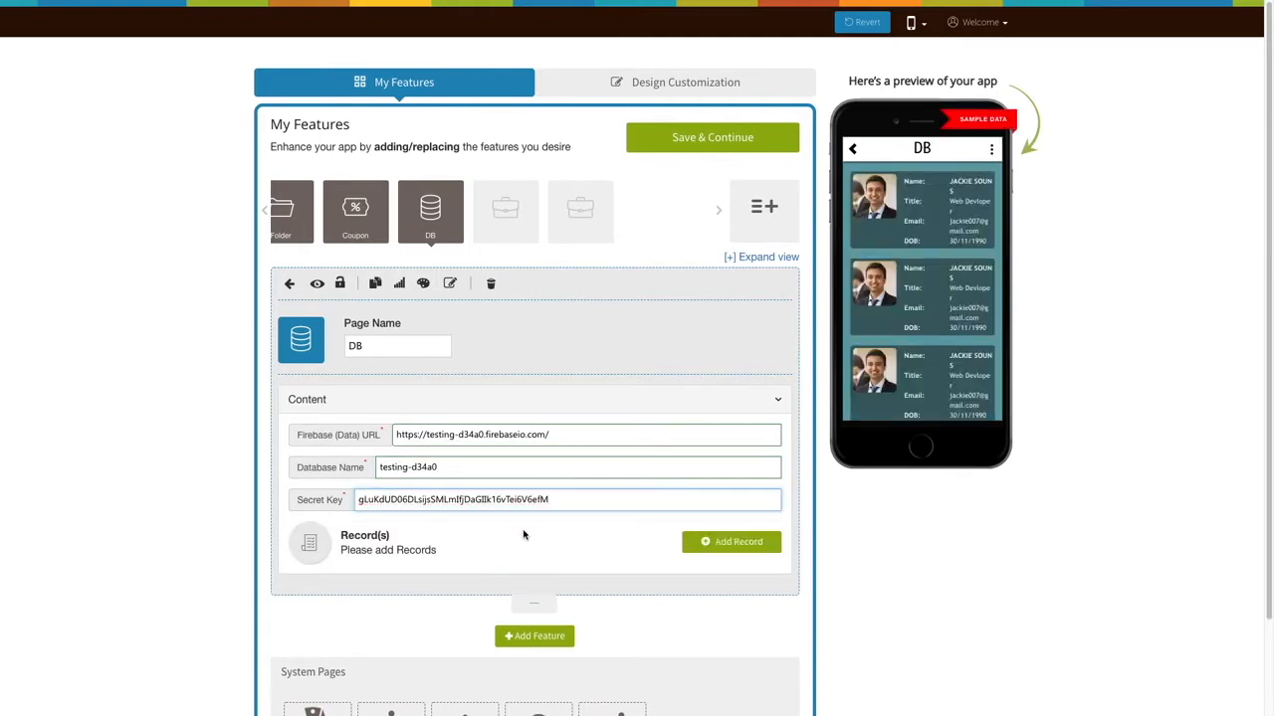
scroll(524, 533, "down", 1)
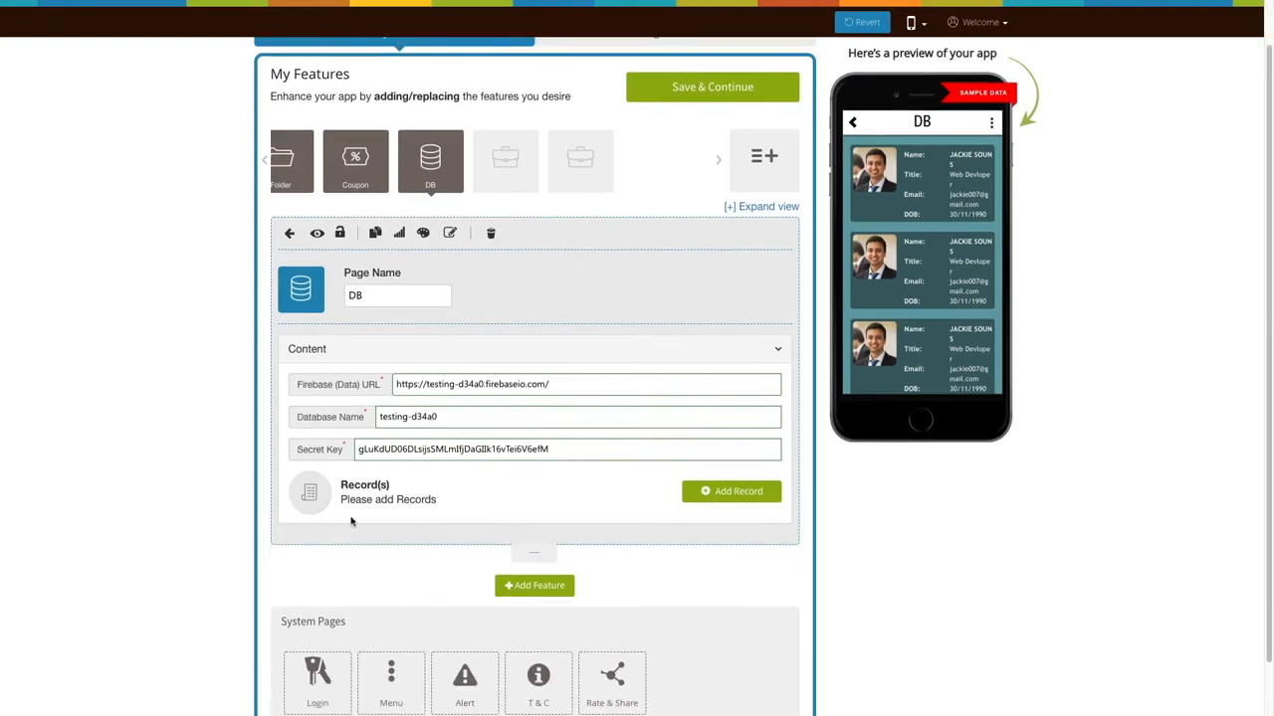
left_click(715, 495)
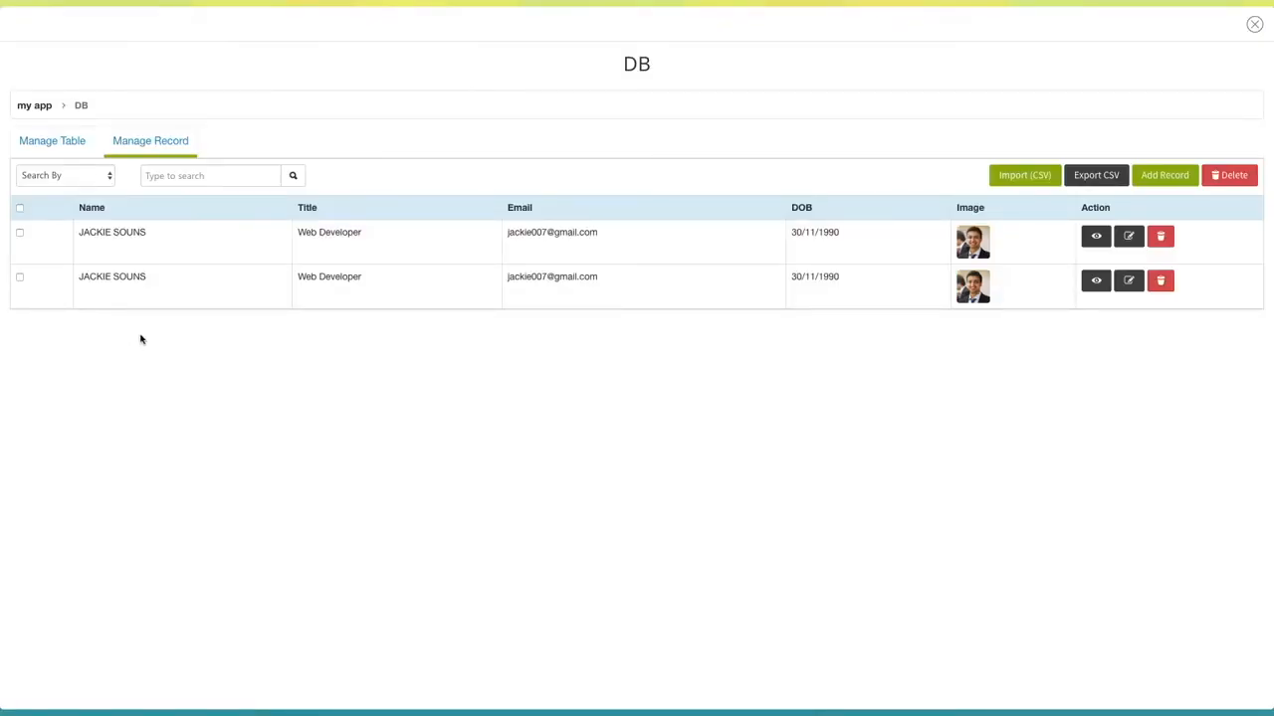
left_click(93, 180)
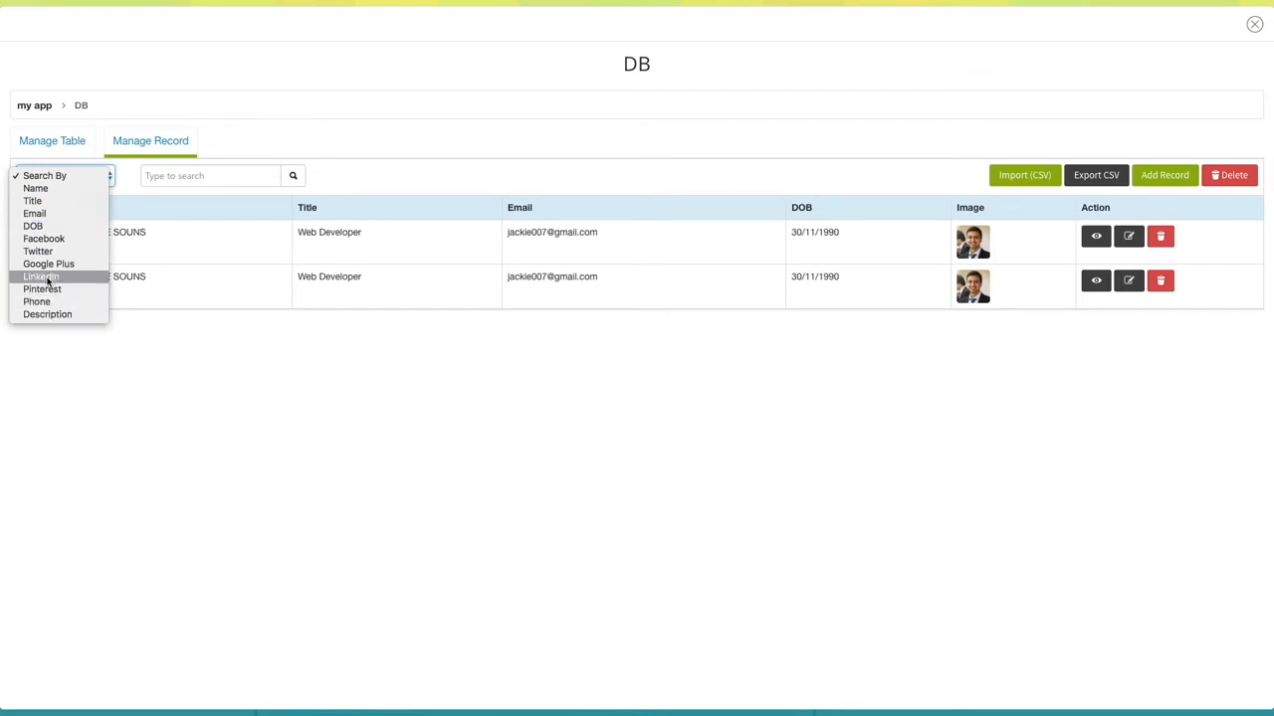
left_click(66, 171)
left_click(190, 180)
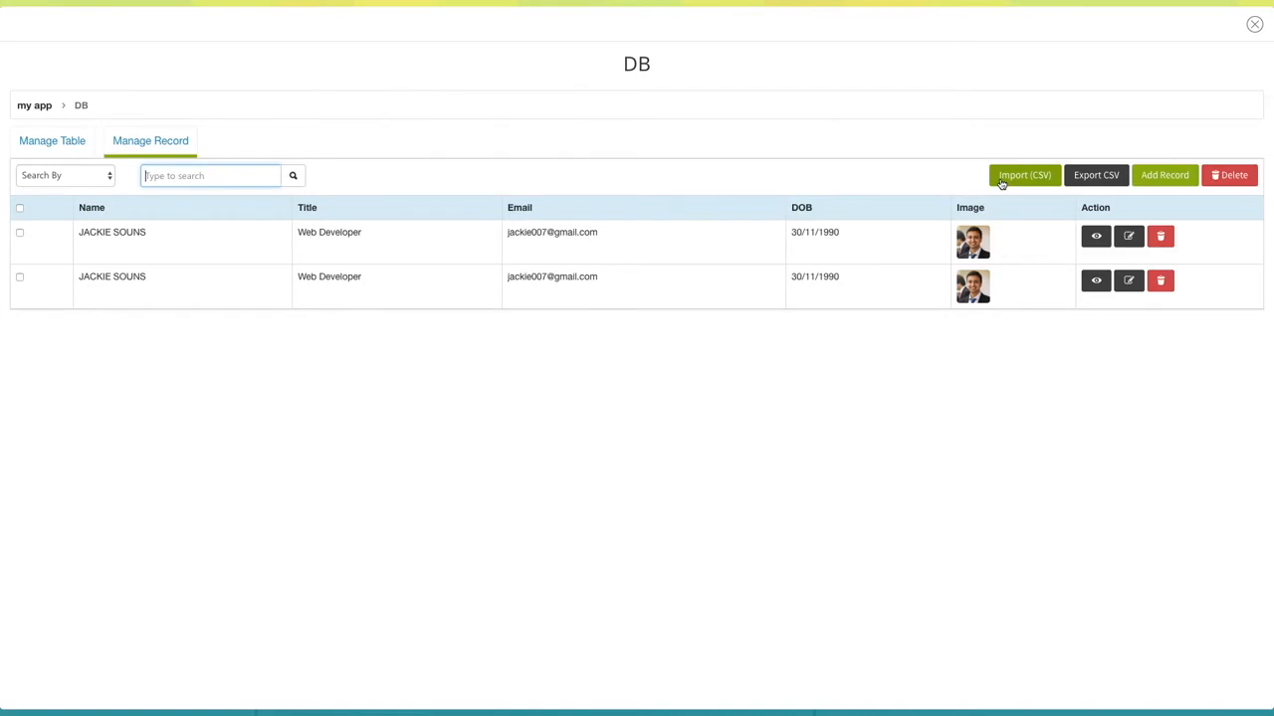
left_click(1001, 183)
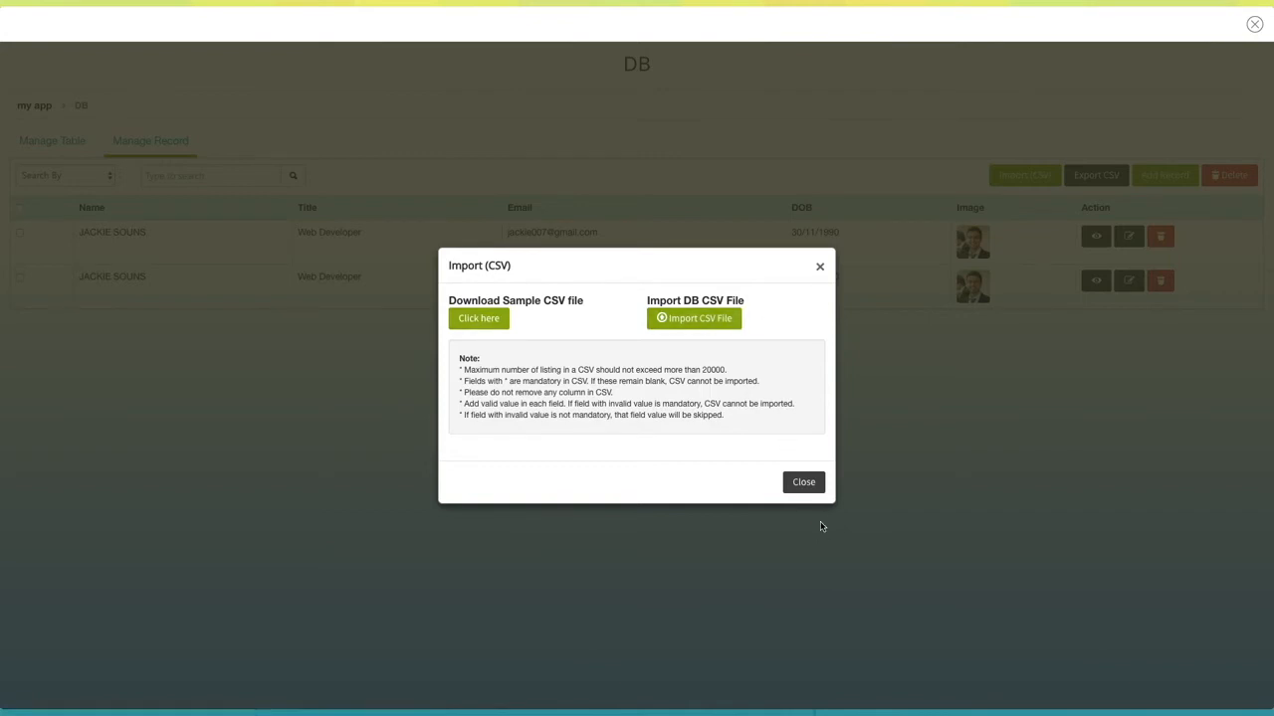
left_click(804, 485)
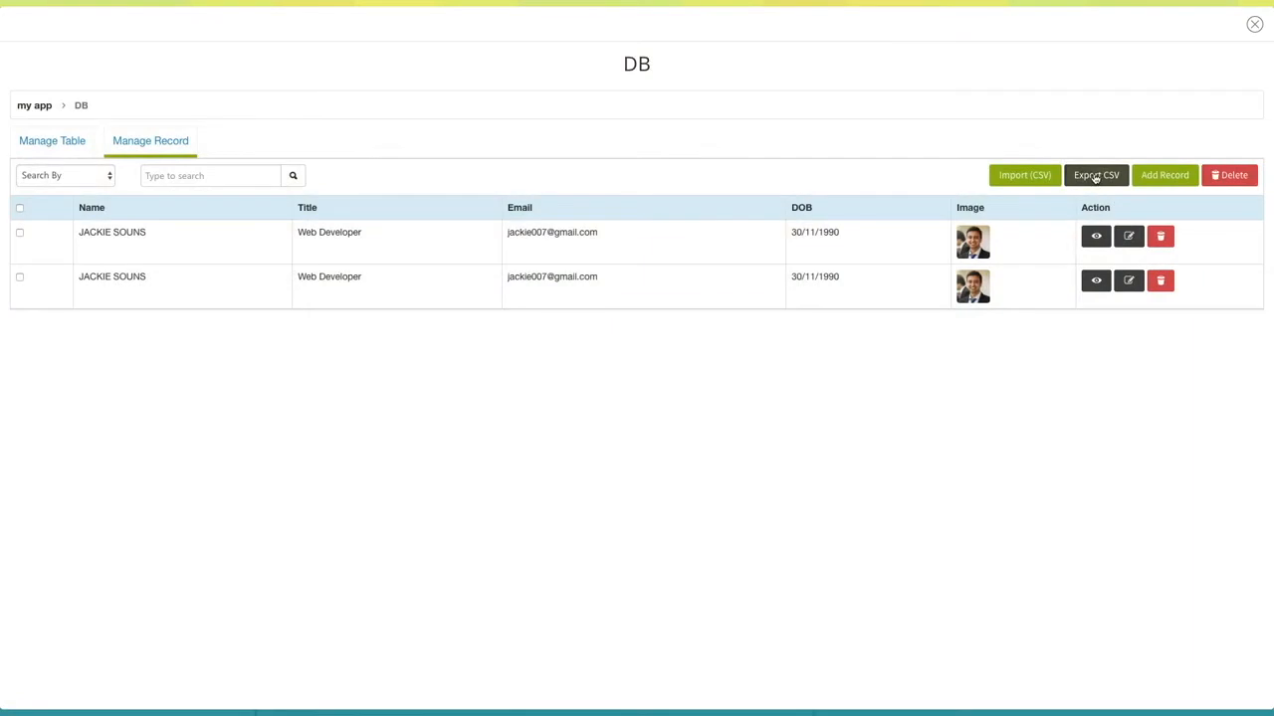
Start a new record with the person's name, title Web Developer, an e-mail address and DOB 10/10/1993
left_click(1160, 177)
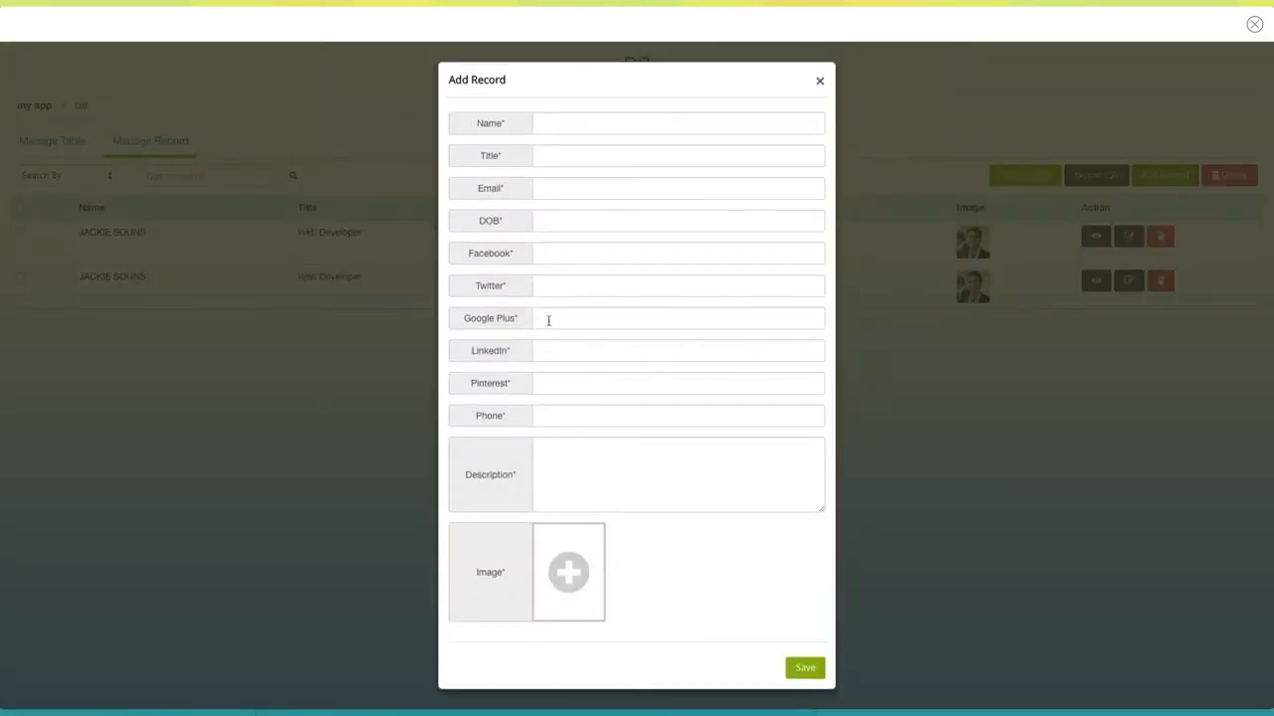
left_click(550, 123)
type("Ronie")
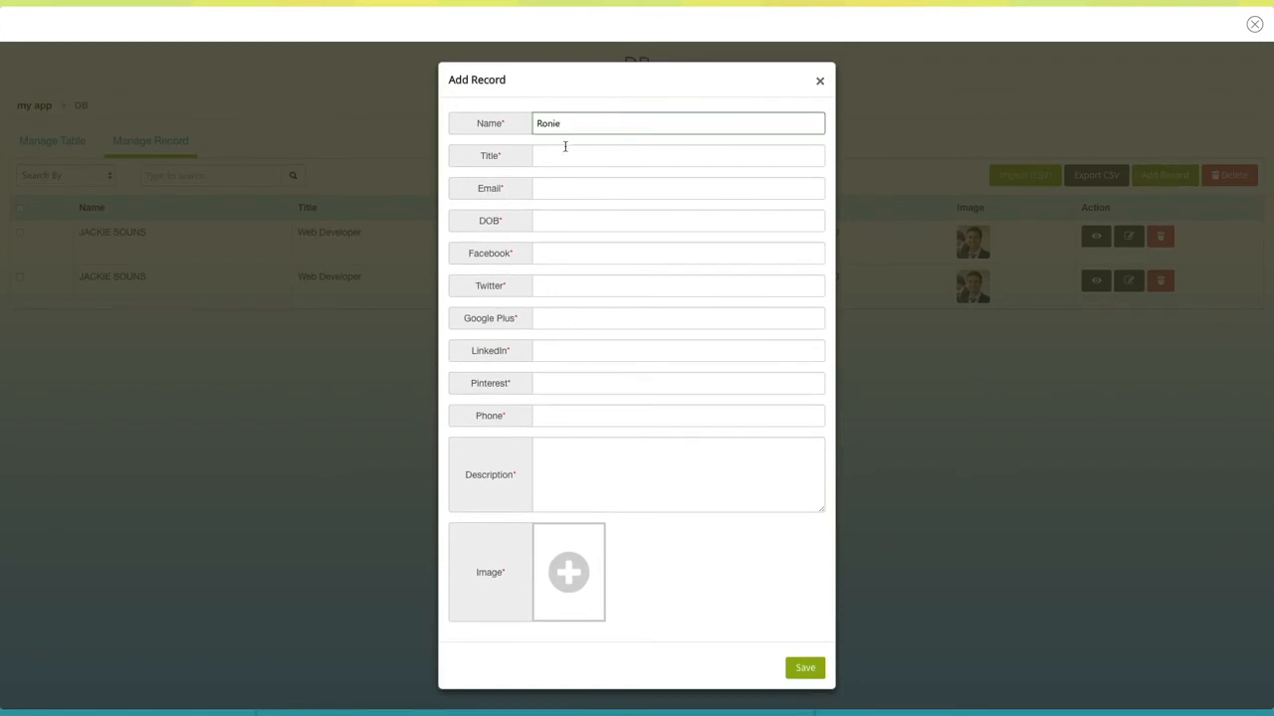
left_click(562, 154)
type("Web Developer")
left_click(559, 188)
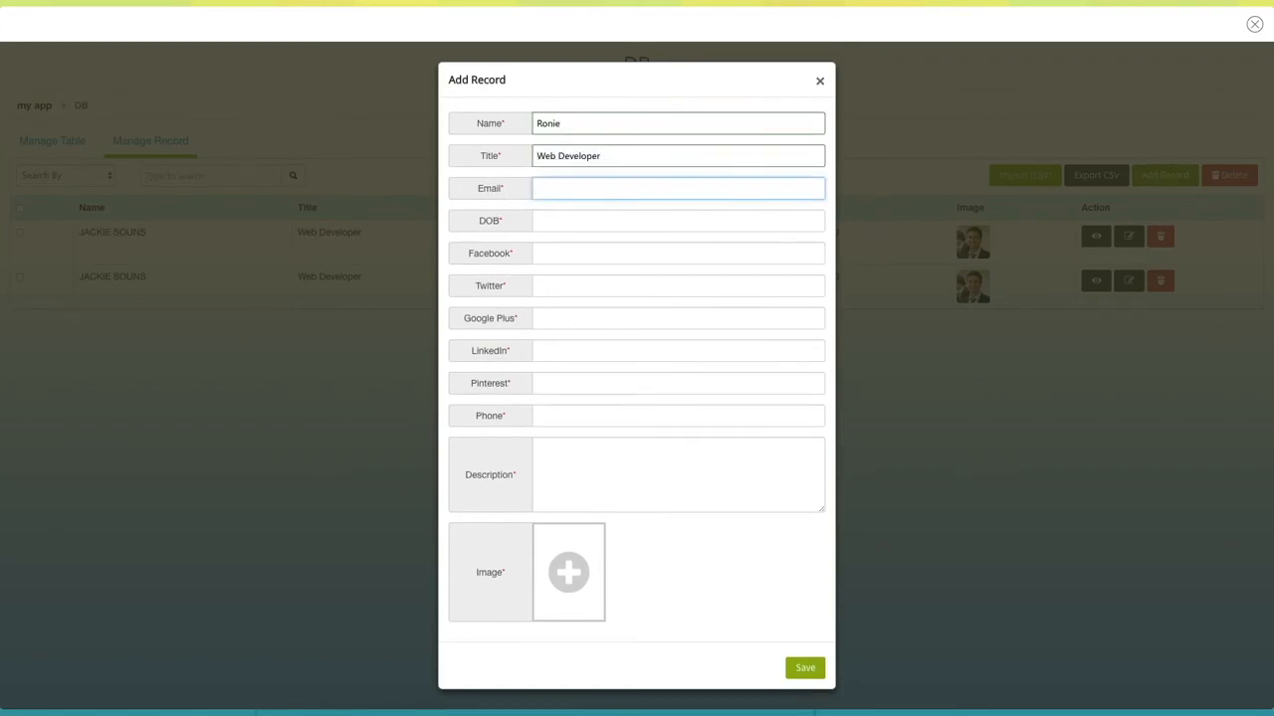
type("demo@gmail.com")
left_click(556, 224)
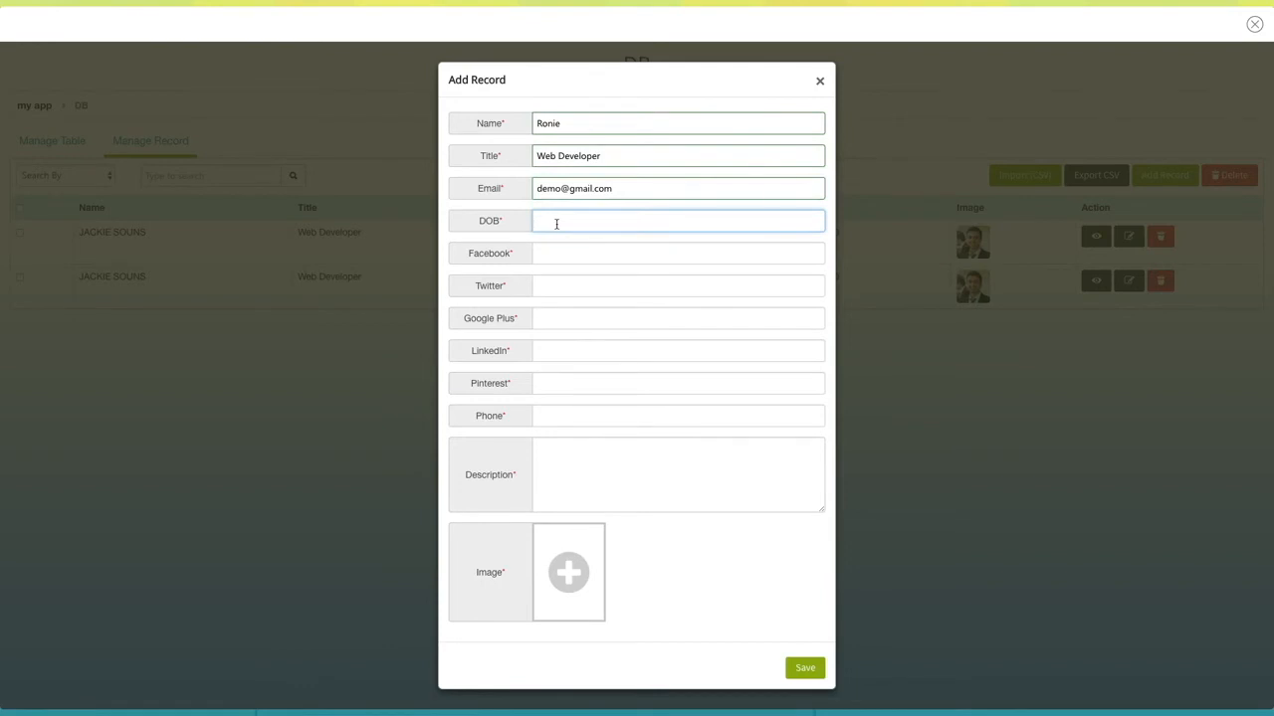
type("10/10/1993")
Fill the Facebook, Twitter, Google Plus, LinkedIn, Pinterest and phone fields with a phone number
left_click(575, 254)
type("09876543234")
left_click(575, 286)
type("09876543234")
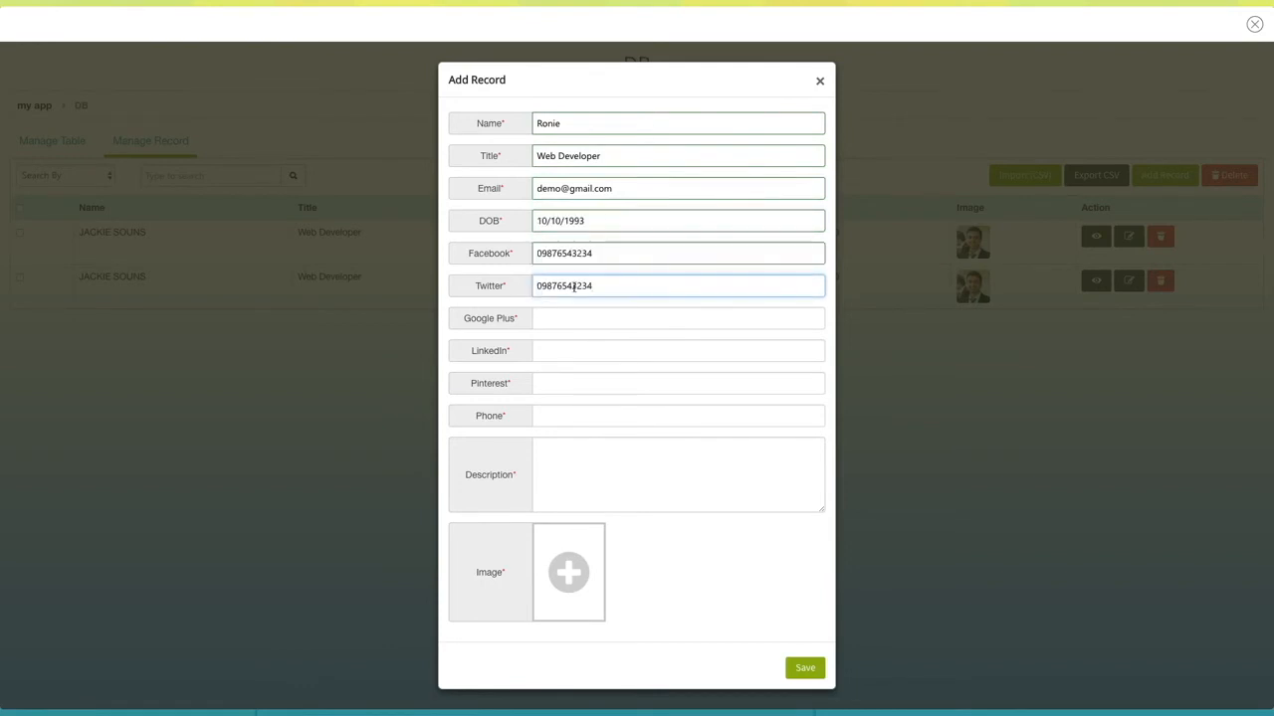
left_click(552, 318)
type("09876543234")
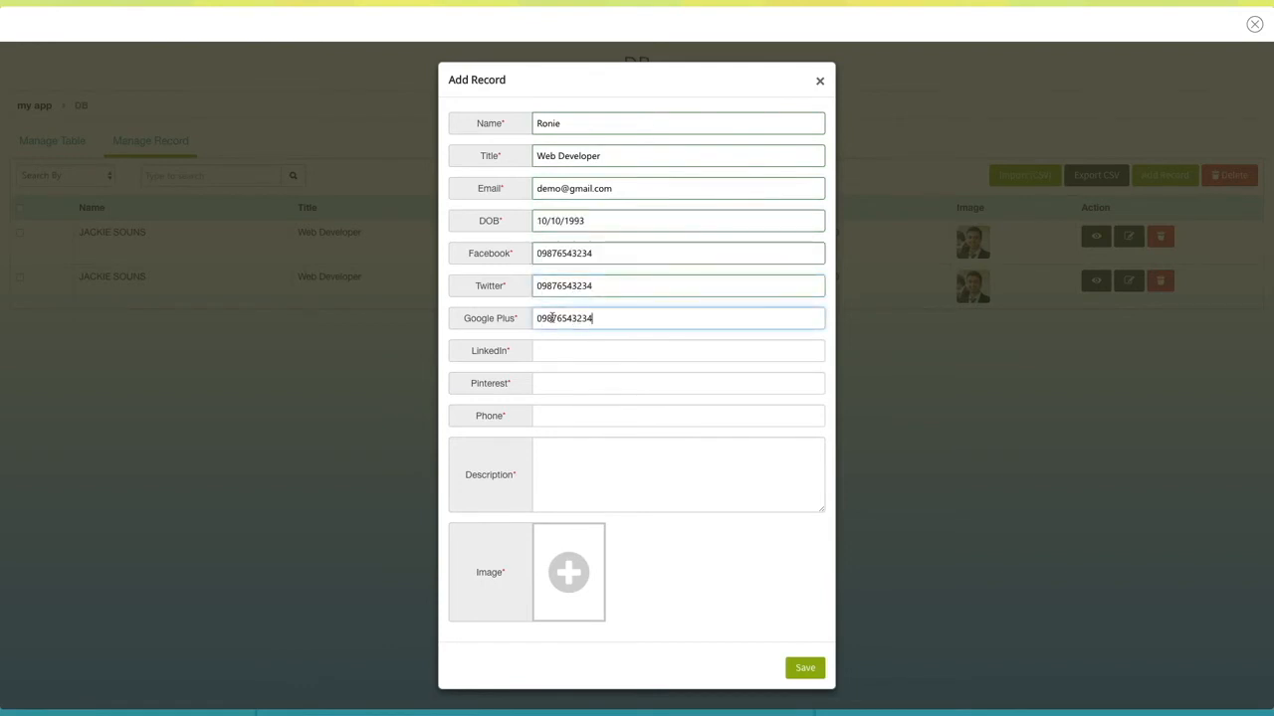
left_click(555, 353)
type("09876543234")
left_click(557, 383)
type("09876543234")
left_click(563, 413)
type("09876543234")
Add the description 'Web Developer Description' and save the record with its photo
left_click(553, 476)
type("Web Developer Description")
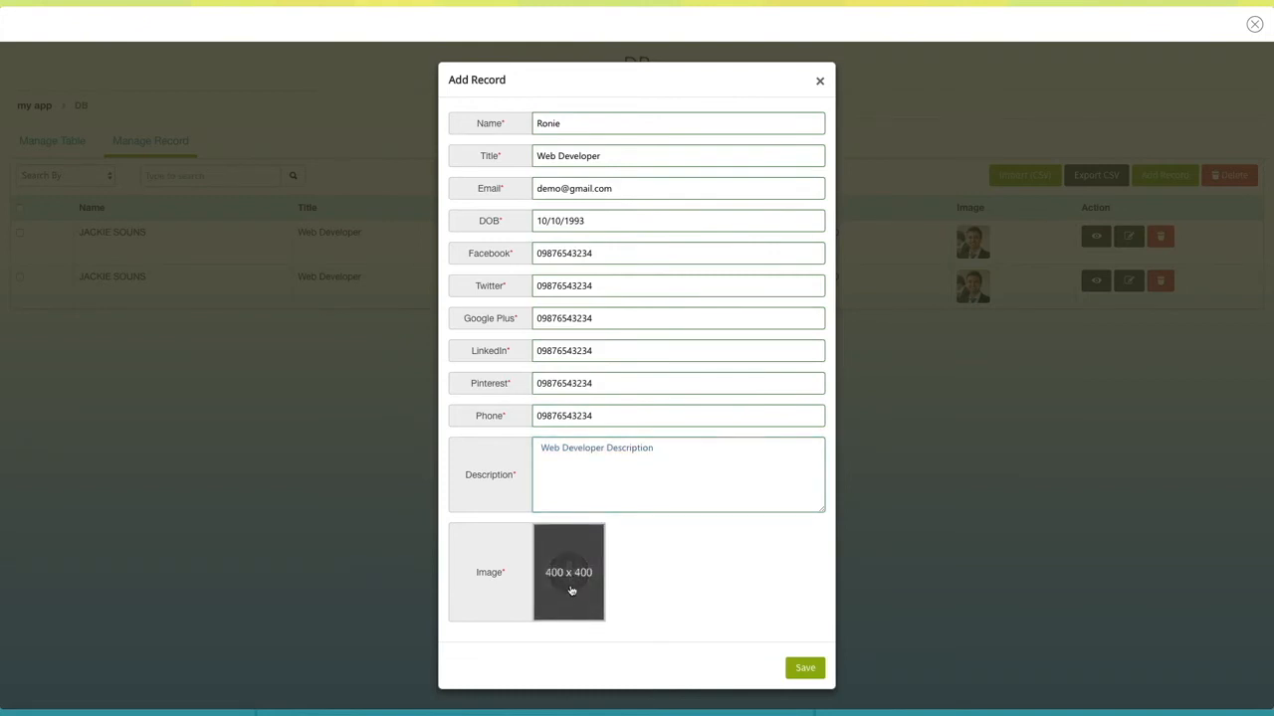
left_click(789, 668)
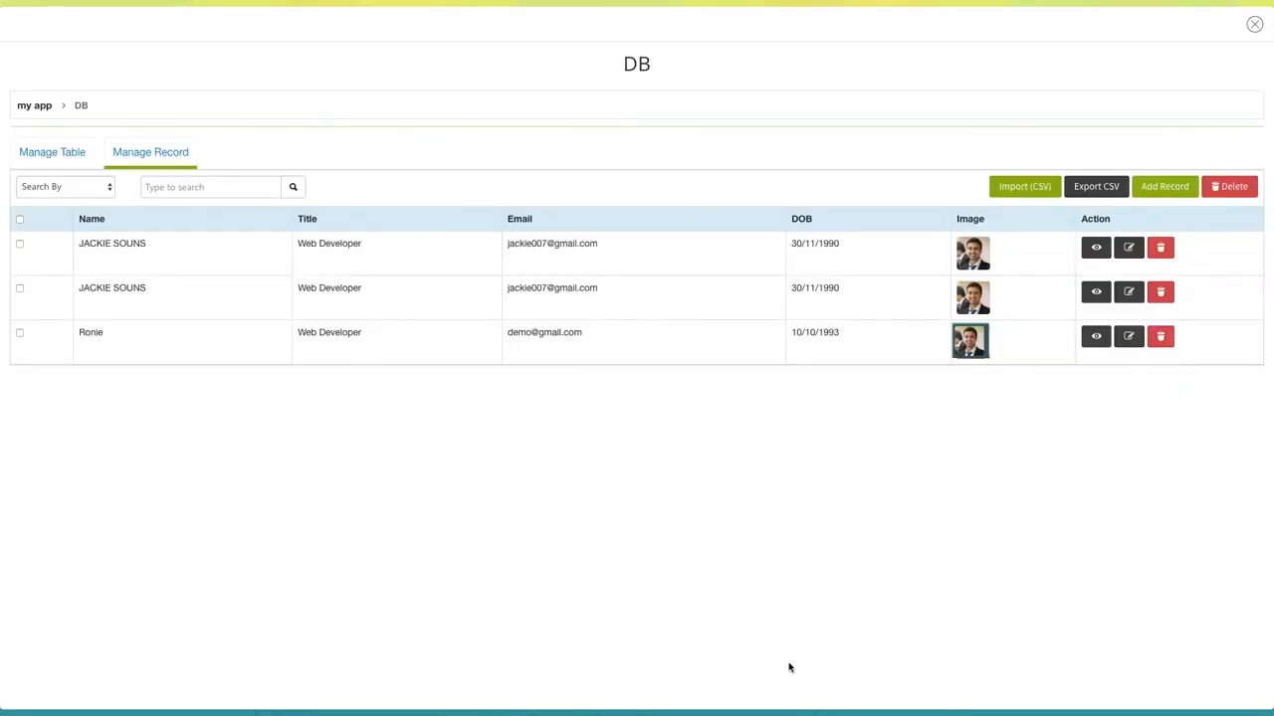
Inspect the new record's details and edit form, closing both without changes
left_click(1097, 336)
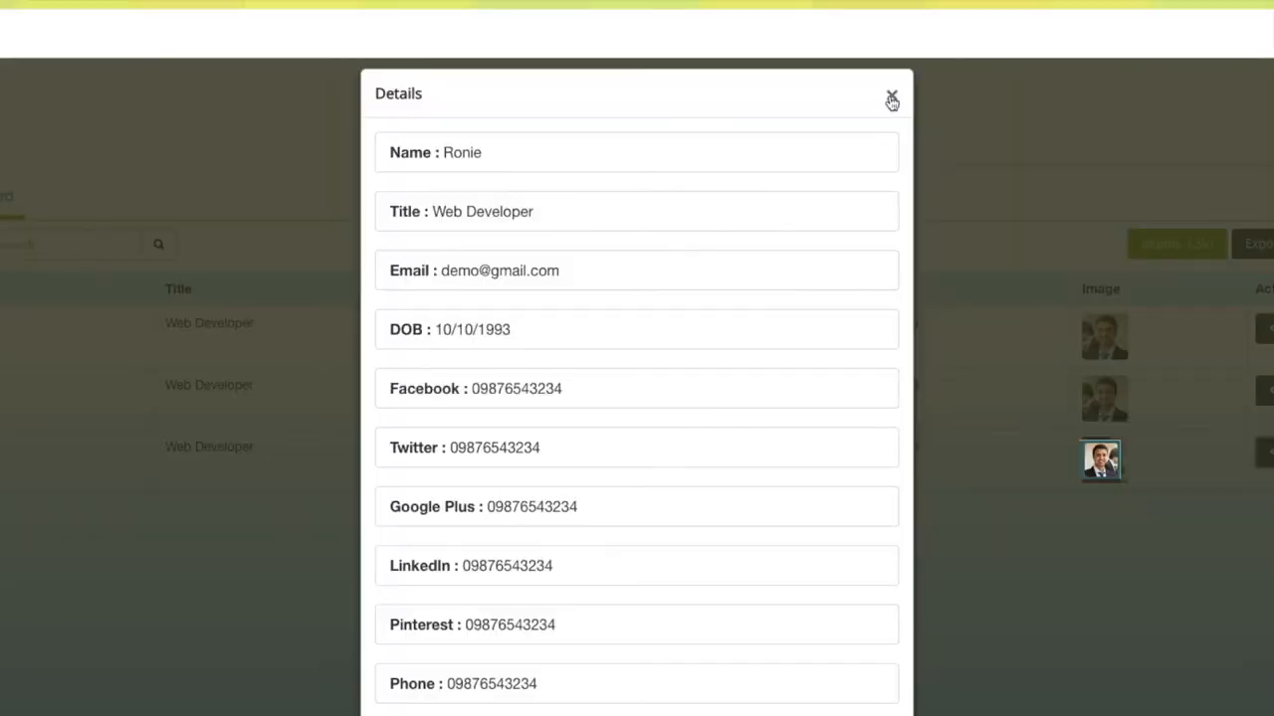
left_click(892, 95)
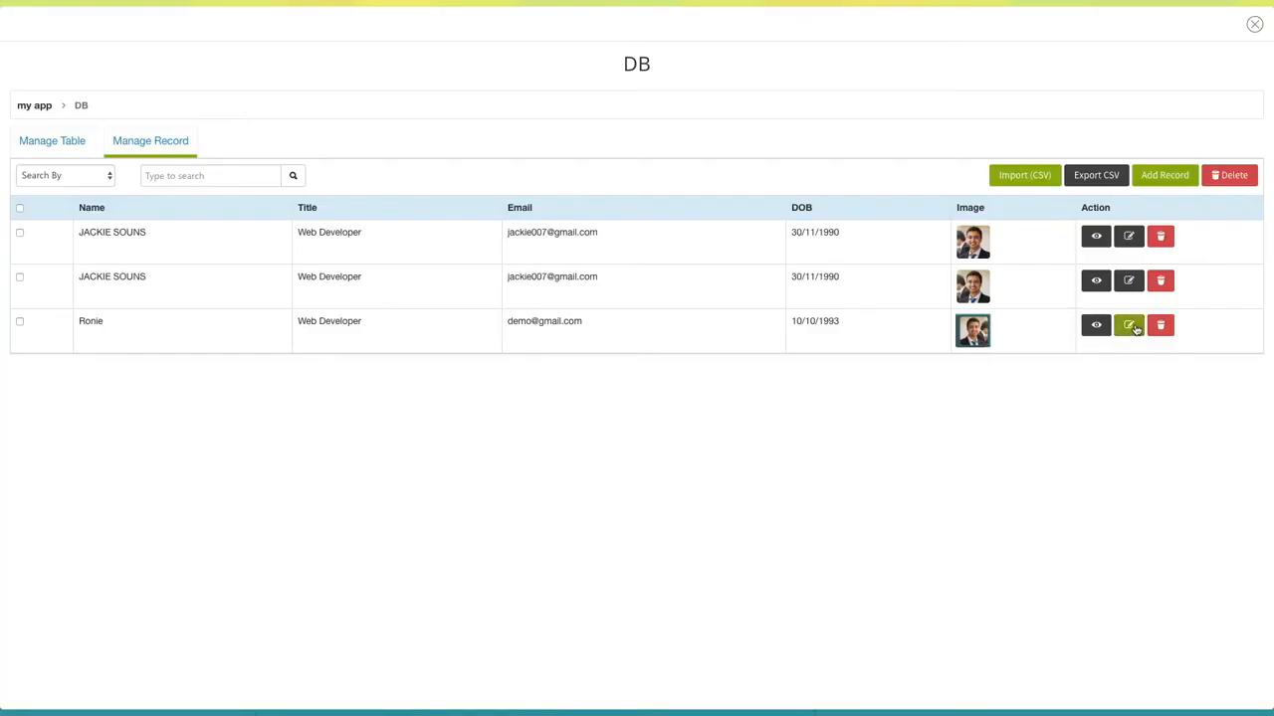
left_click(1131, 327)
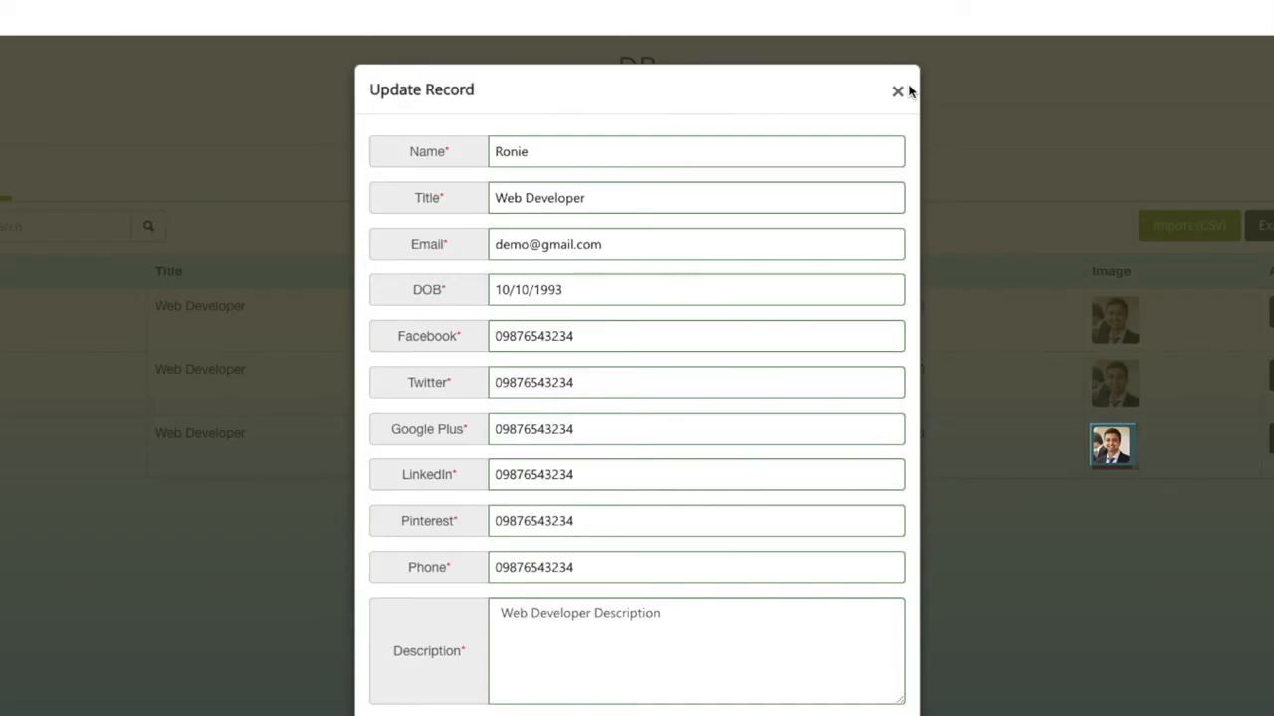
left_click(898, 92)
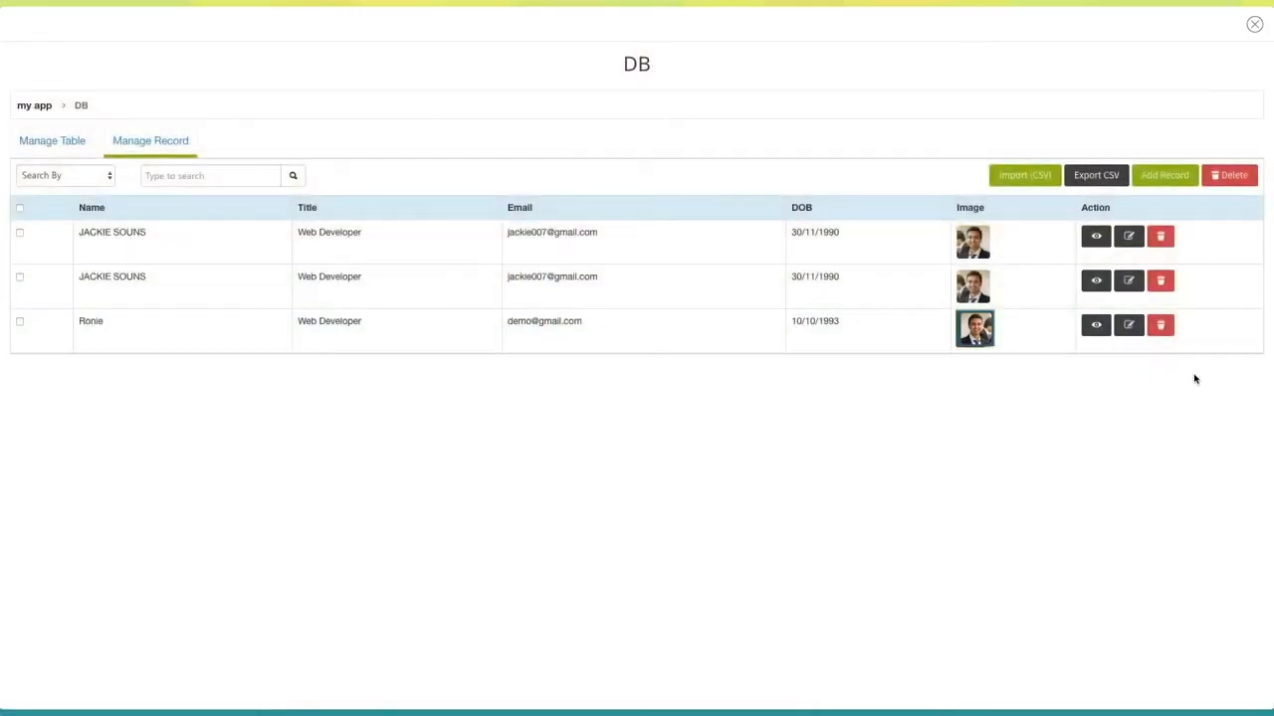
Permanently delete the Web Developer record and switch to Manage Table
left_click(1162, 325)
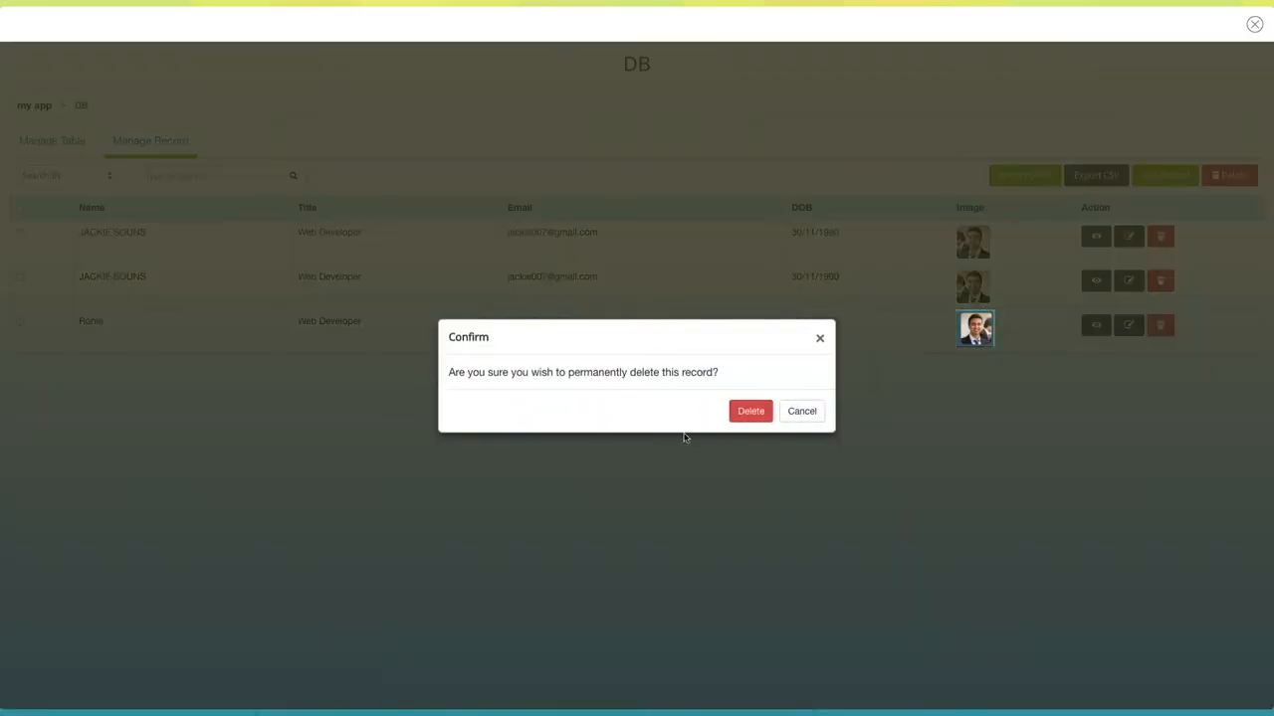
left_click(752, 414)
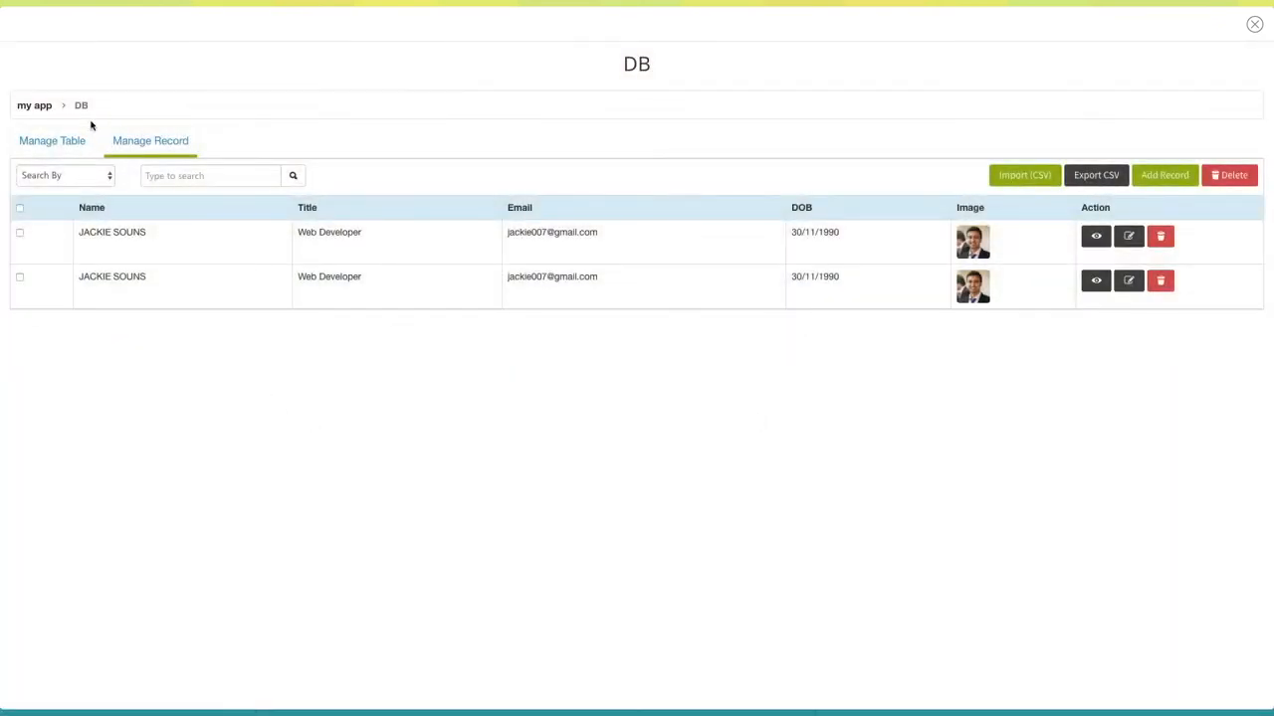
left_click(76, 143)
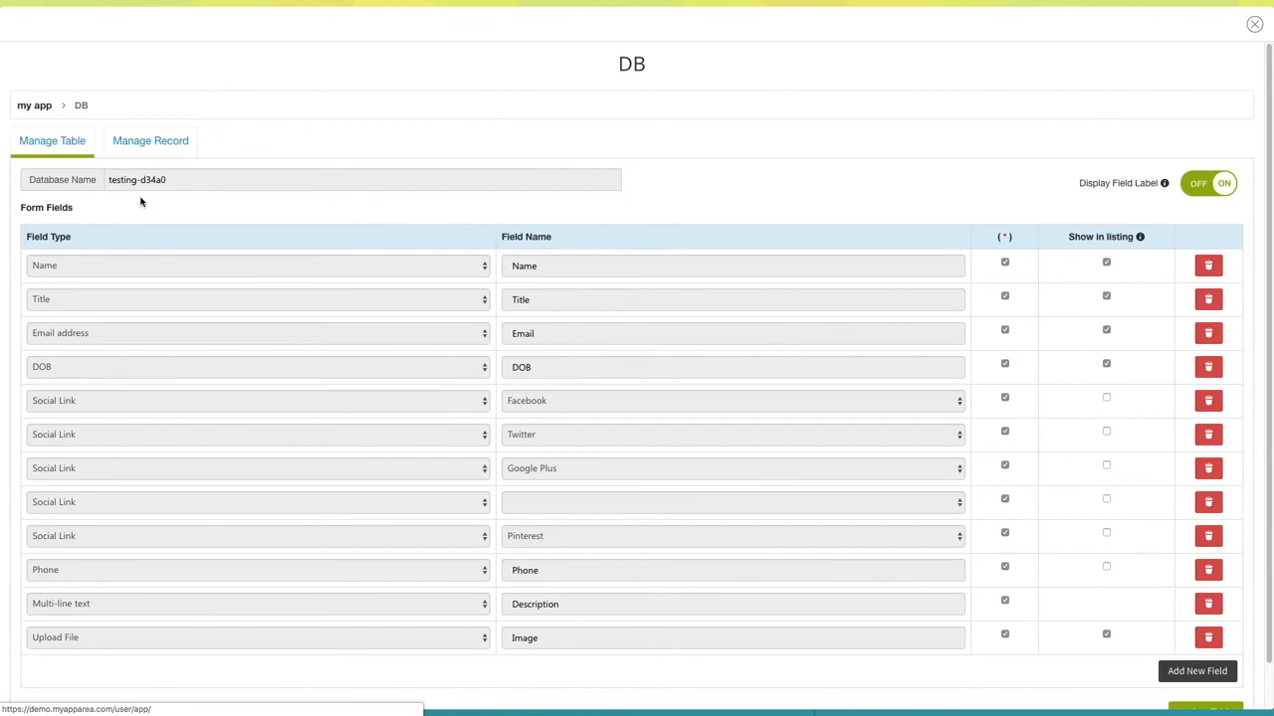
Add a Phone-type field named 'phone', update the table, and close the database manager
scroll(221, 268, "down", 1)
left_click(1216, 139)
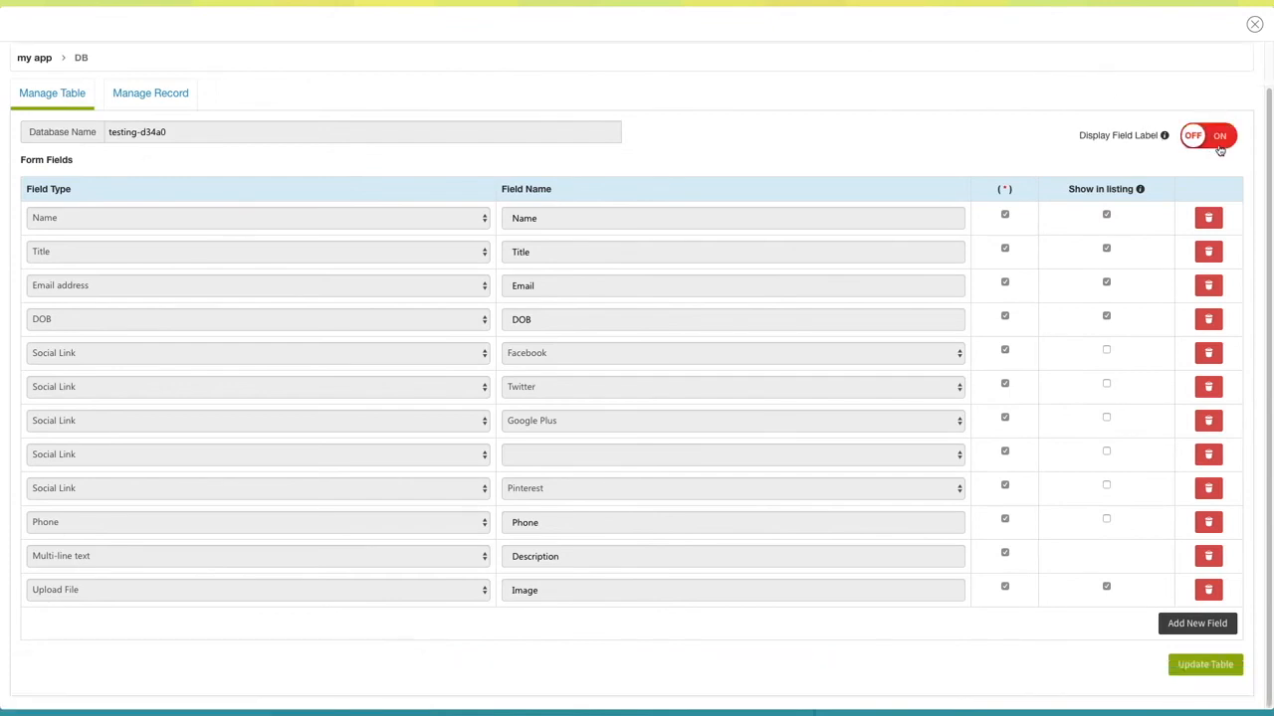
left_click(1218, 142)
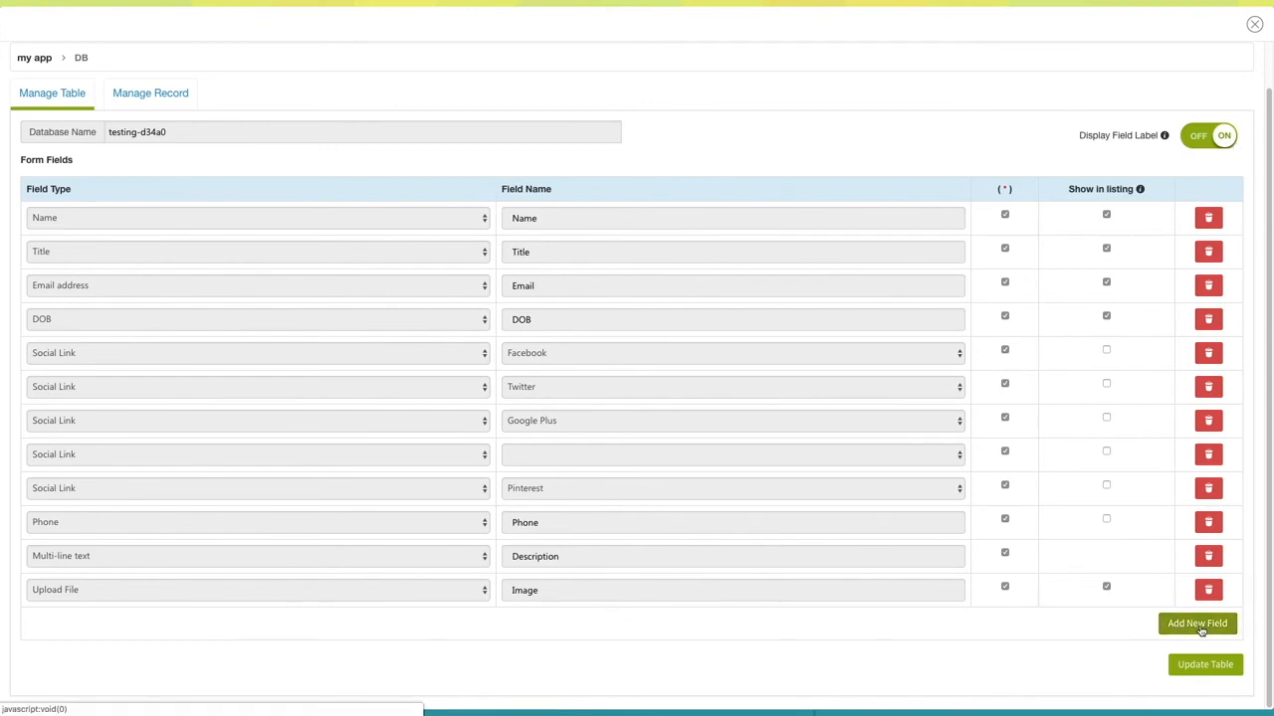
left_click(1199, 624)
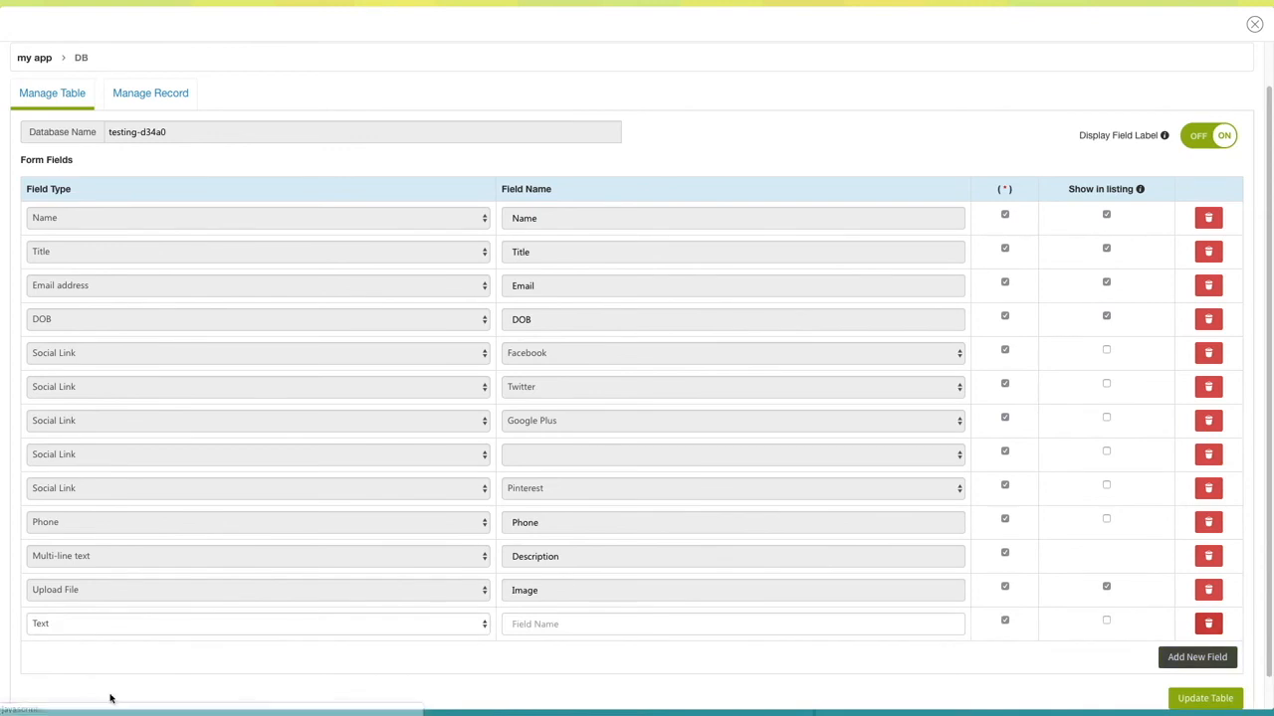
left_click(422, 629)
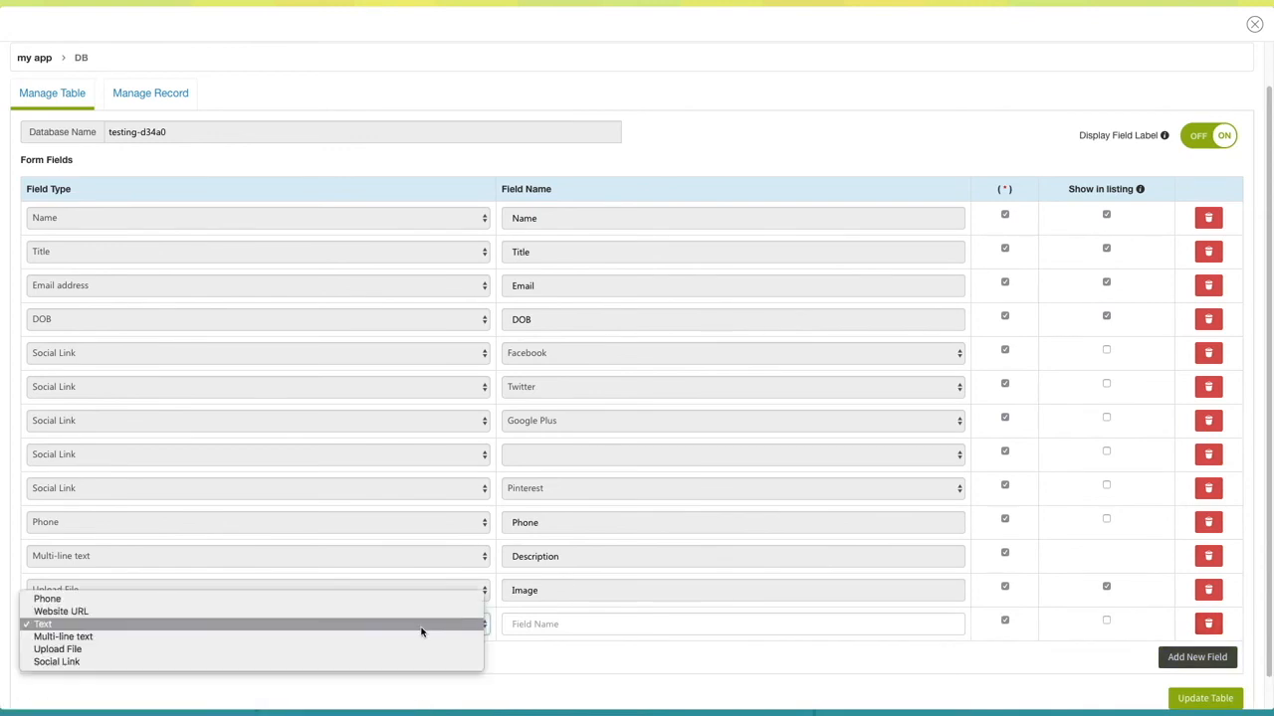
left_click(235, 599)
left_click(573, 623)
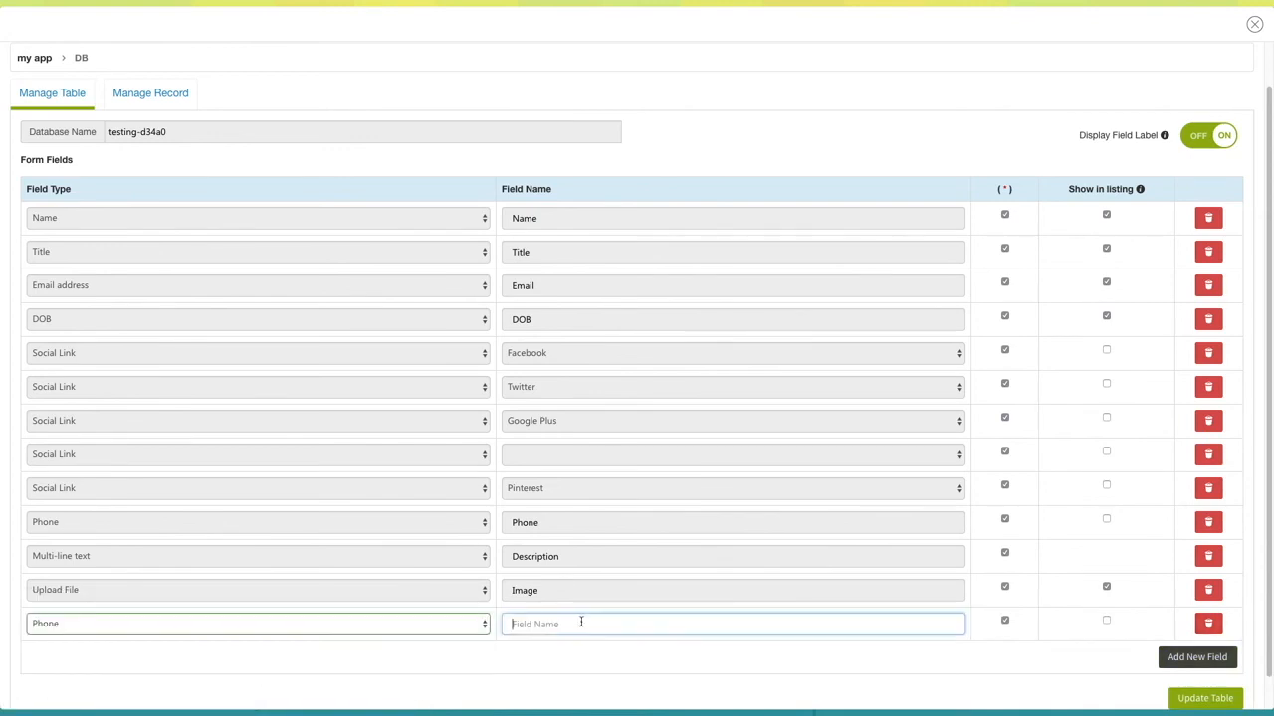
type("phone")
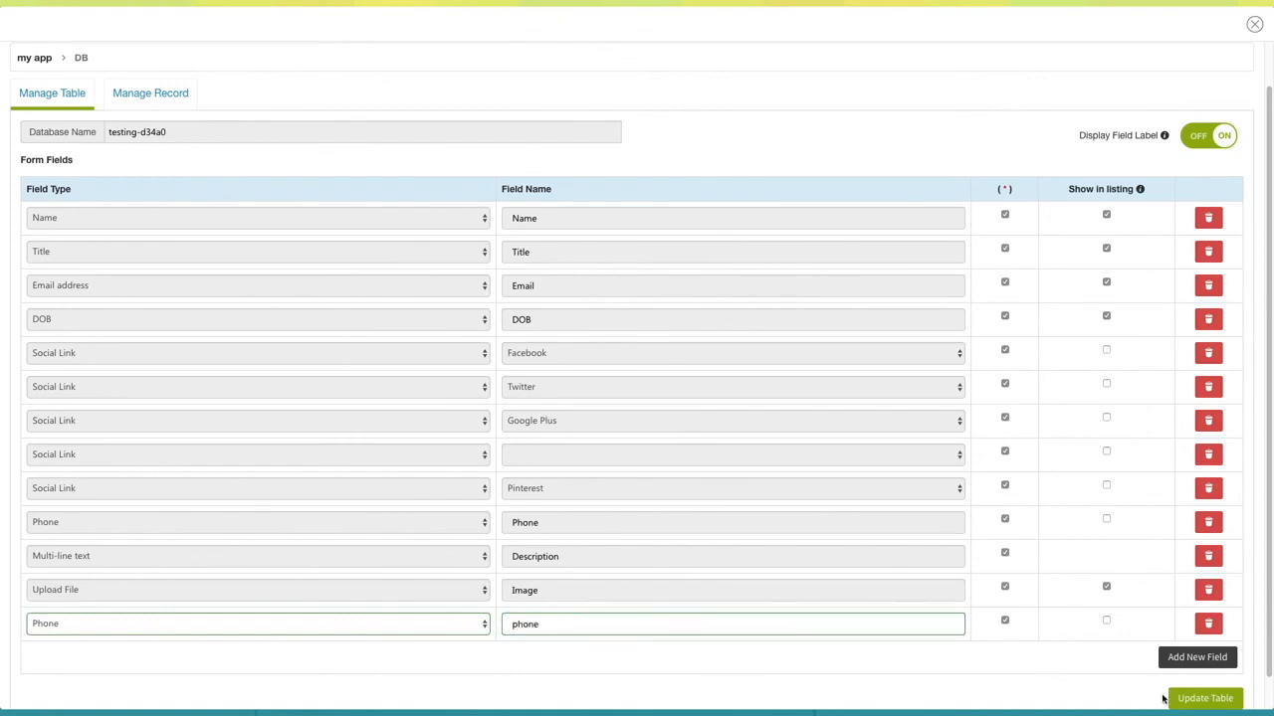
left_click(1178, 702)
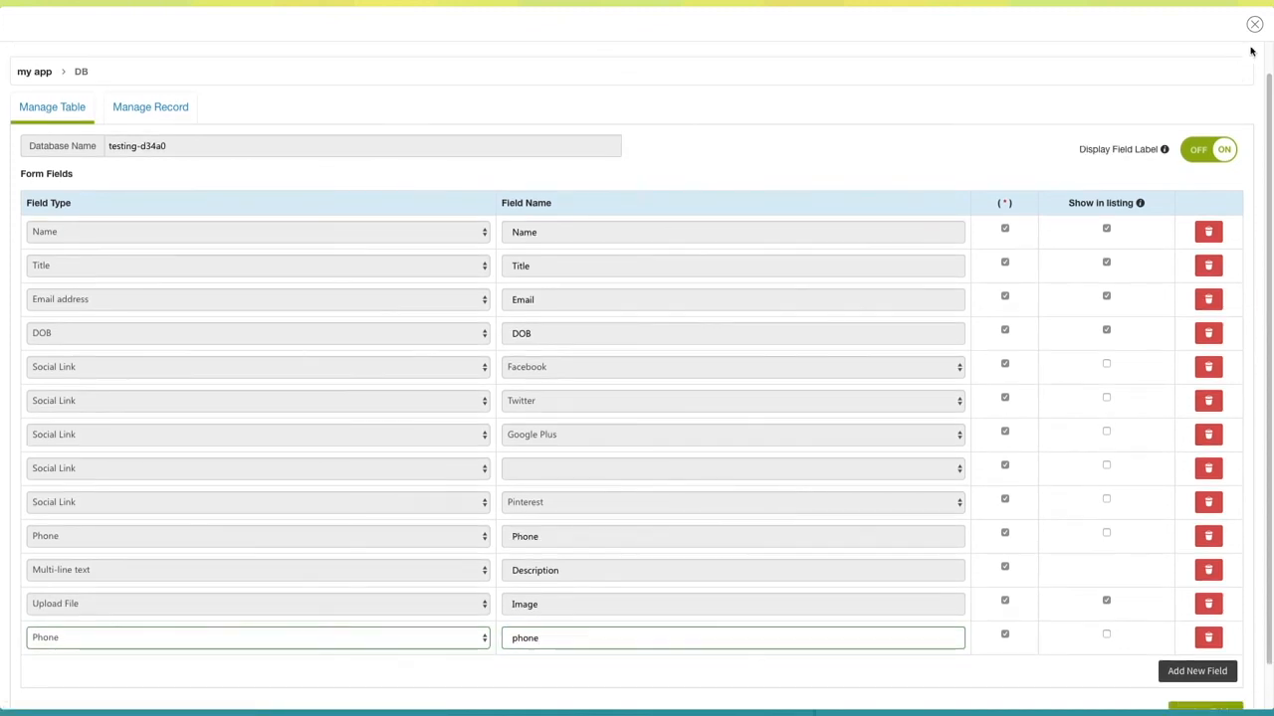
left_click(1253, 24)
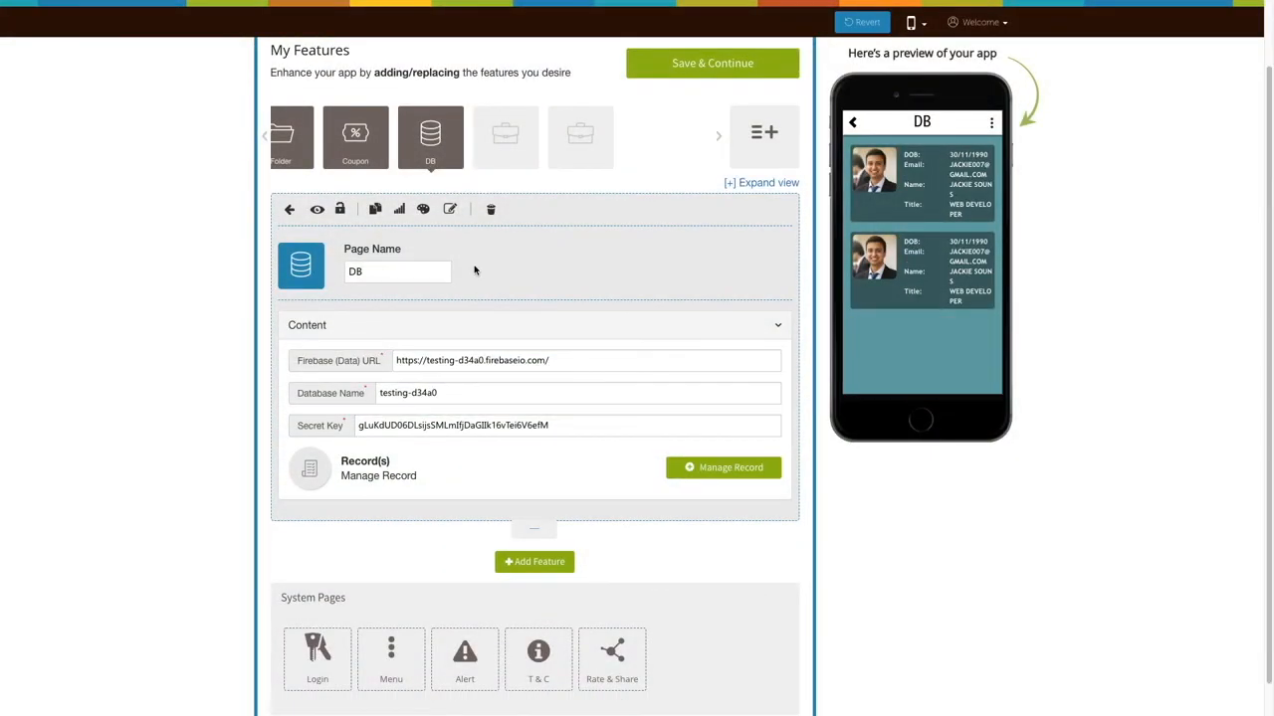
Review the DB page's Layout & Color Scheme settings, then close them unchanged
left_click(422, 210)
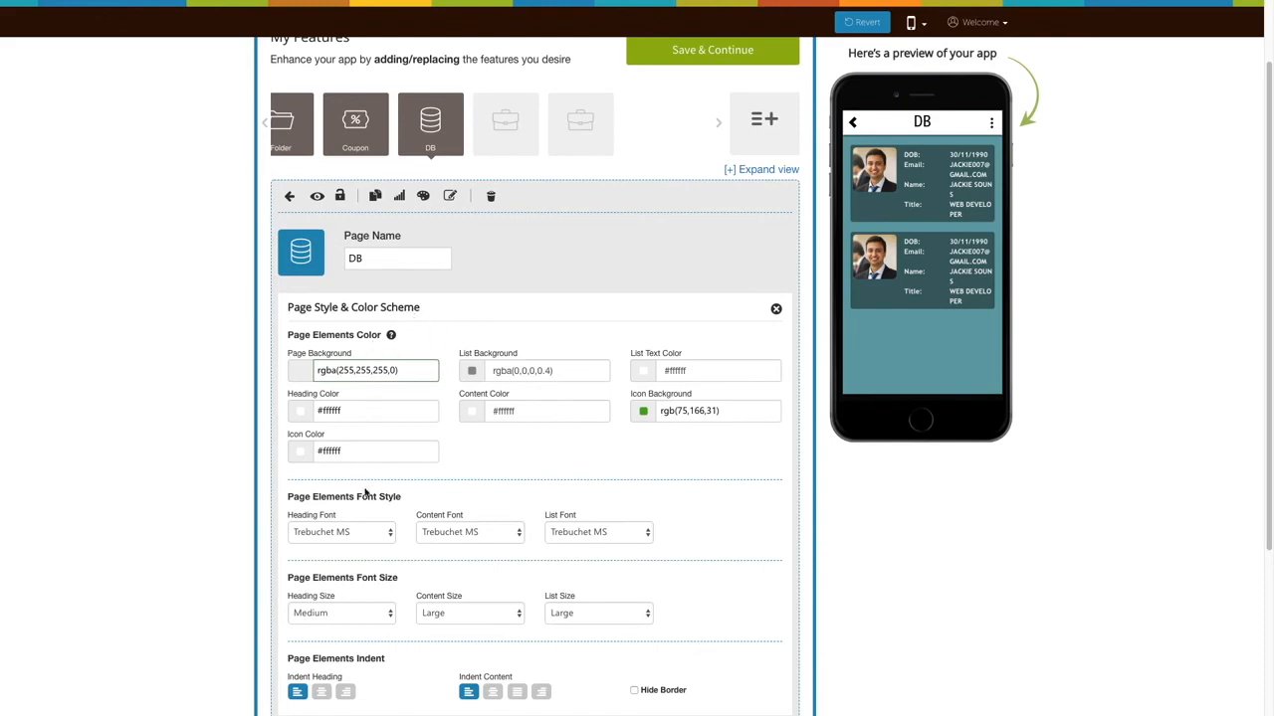
scroll(392, 638, "down", 1)
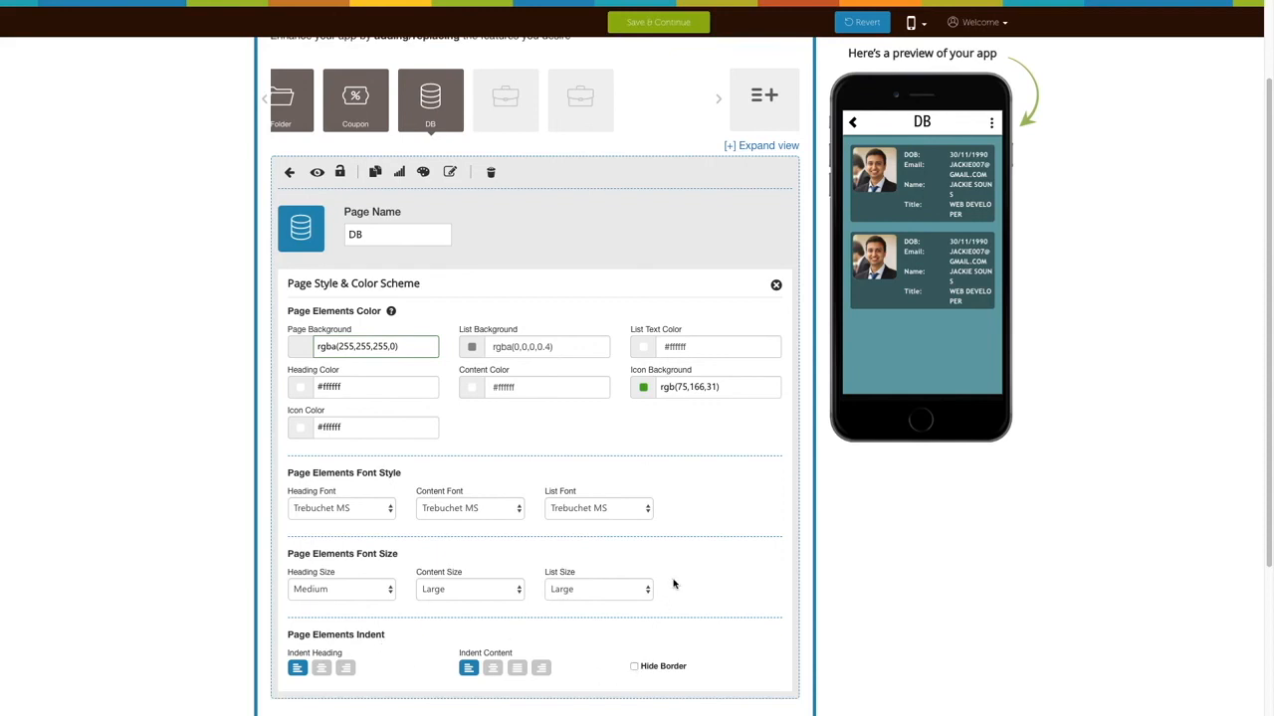
scroll(711, 477, "up", 1)
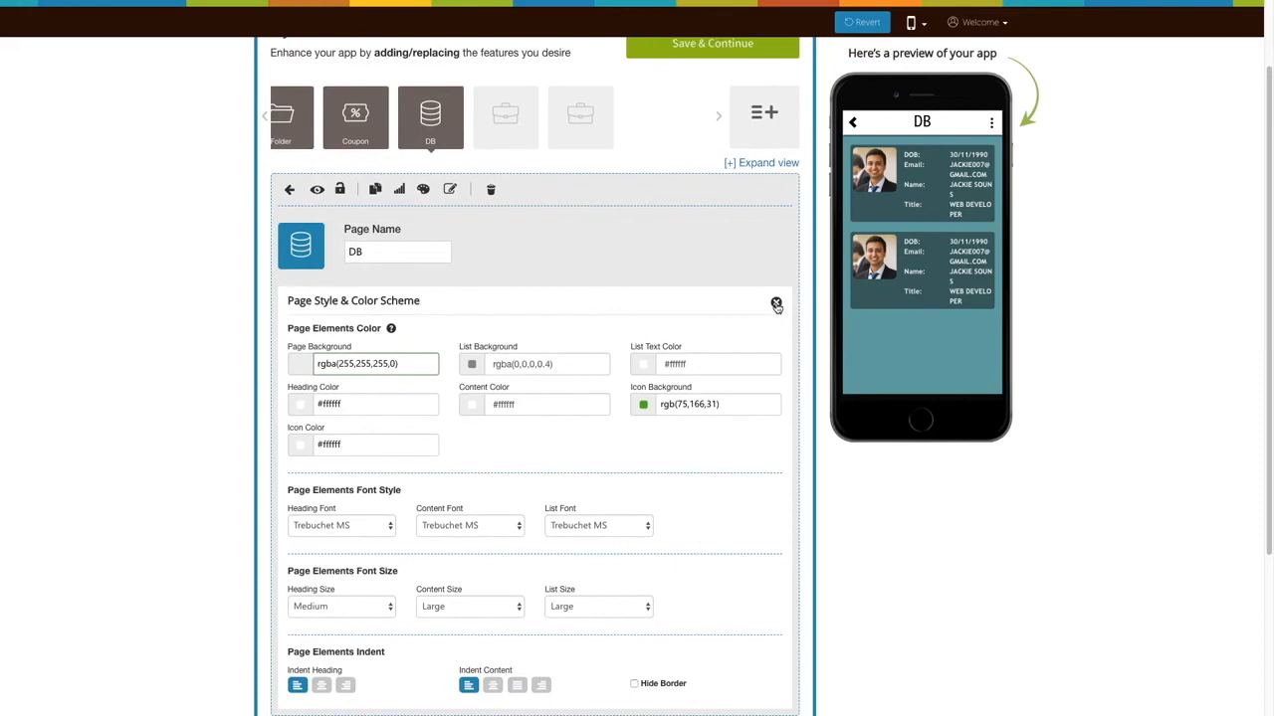
left_click(777, 302)
scroll(744, 299, "up", 3)
scroll(713, 291, "up", 1)
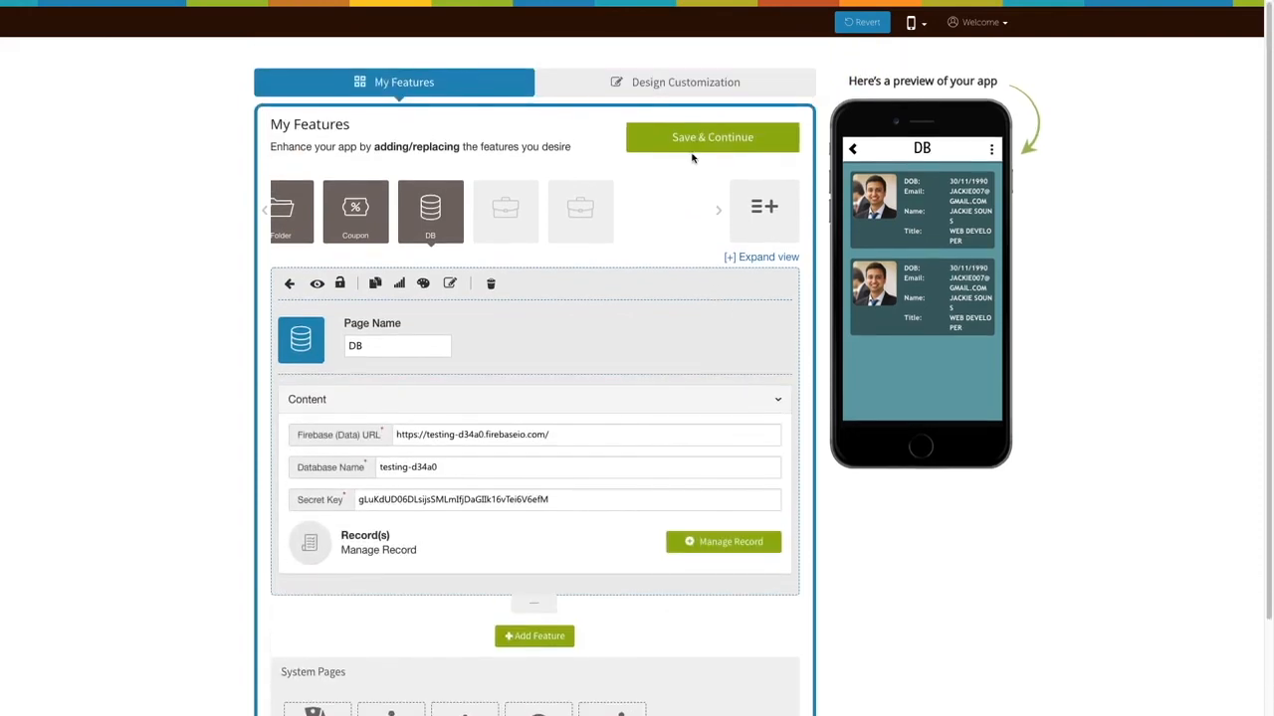